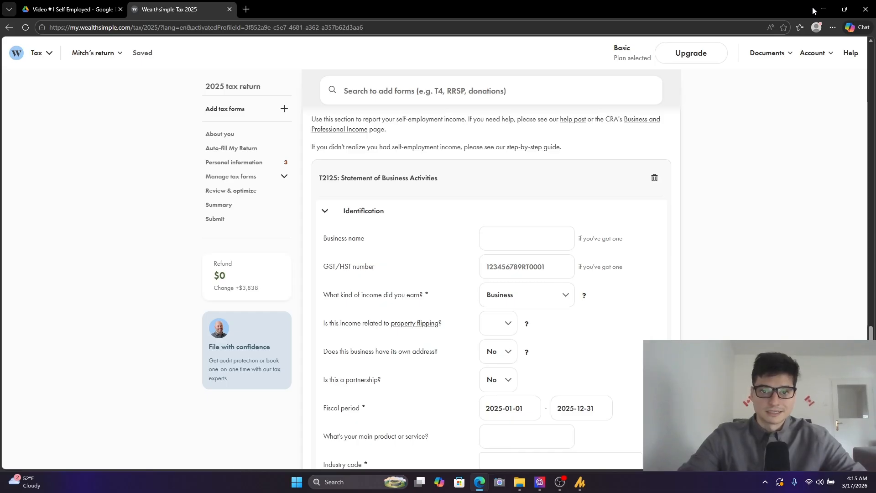
Examine the business name and GST/HST number fields in the Identification section of the T2125 form.
scroll(569, 242, "down", 2)
scroll(493, 256, "up", 3)
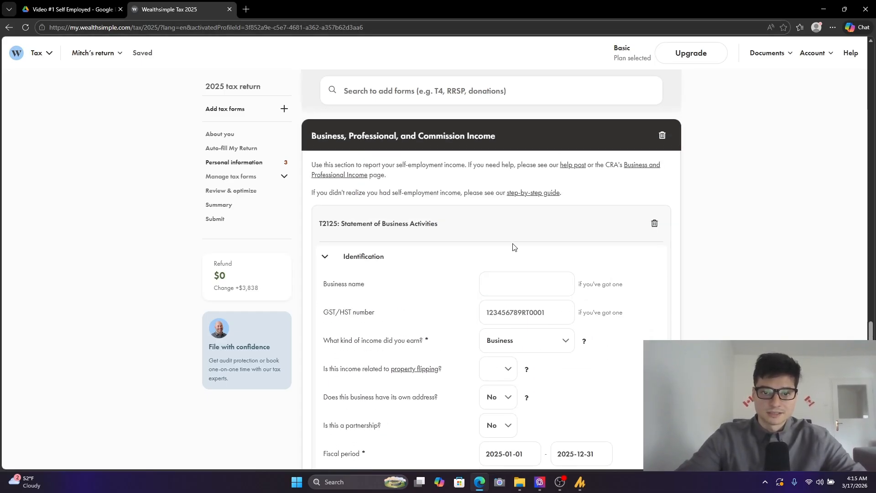
scroll(515, 255, "down", 1)
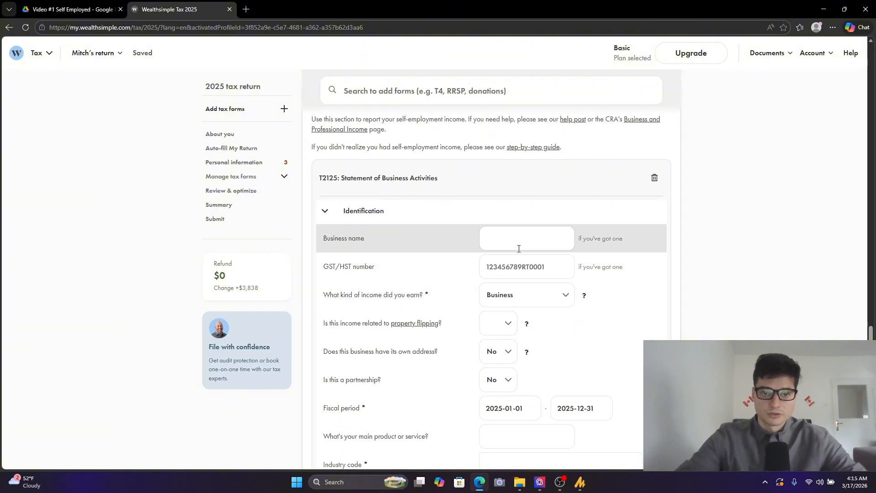
scroll(478, 239, "down", 1)
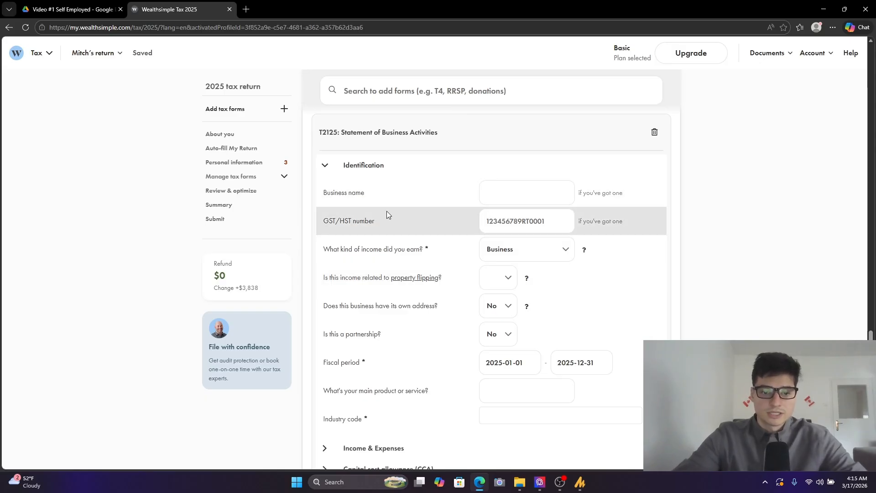
left_click(542, 199)
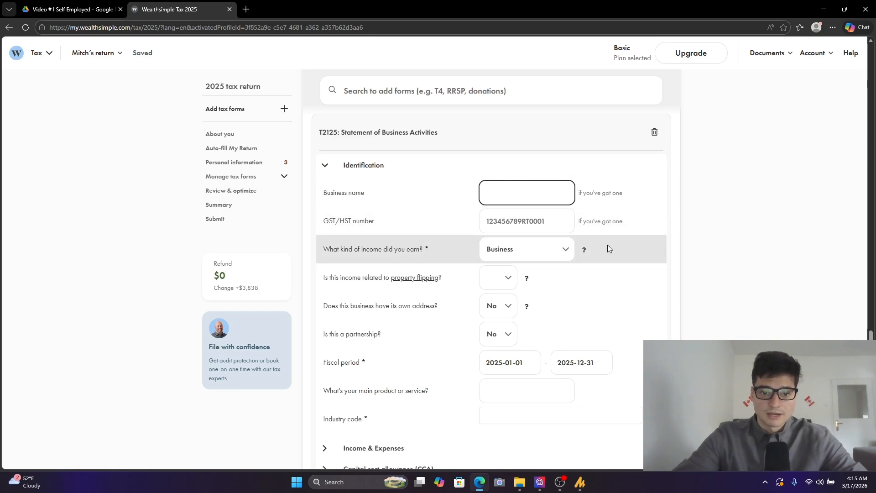
left_click(526, 219)
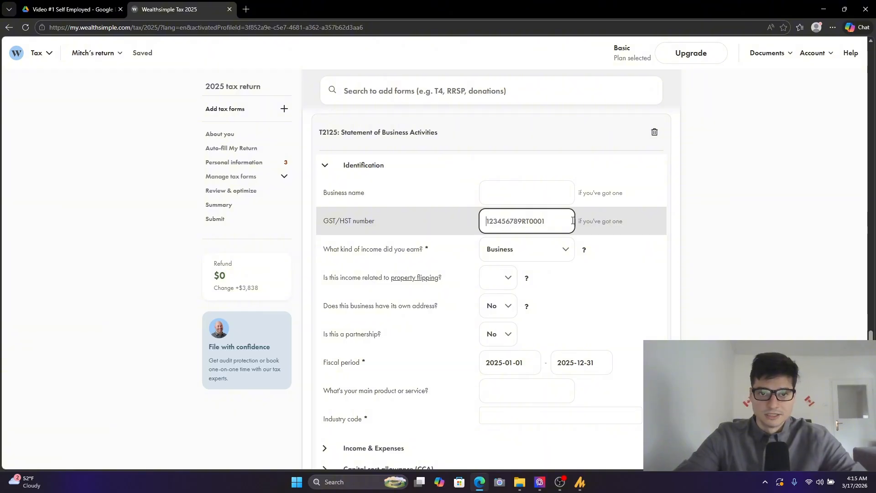
left_click(618, 215)
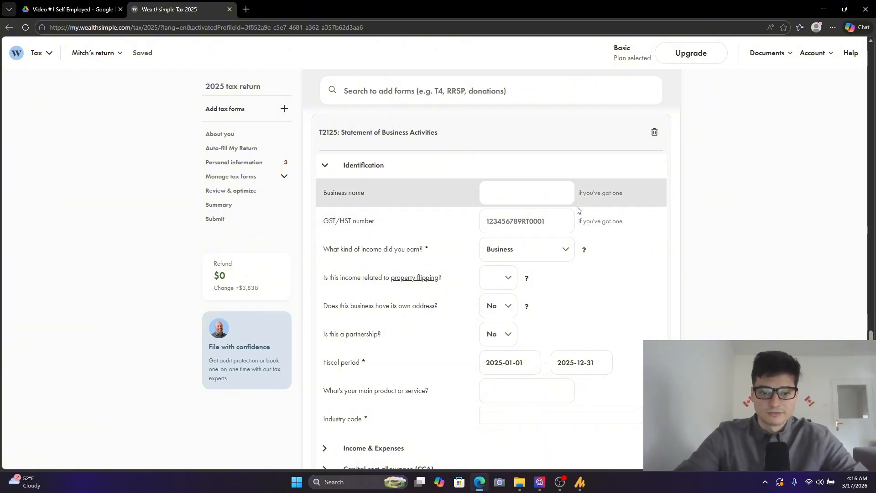
scroll(537, 214, "down", 1)
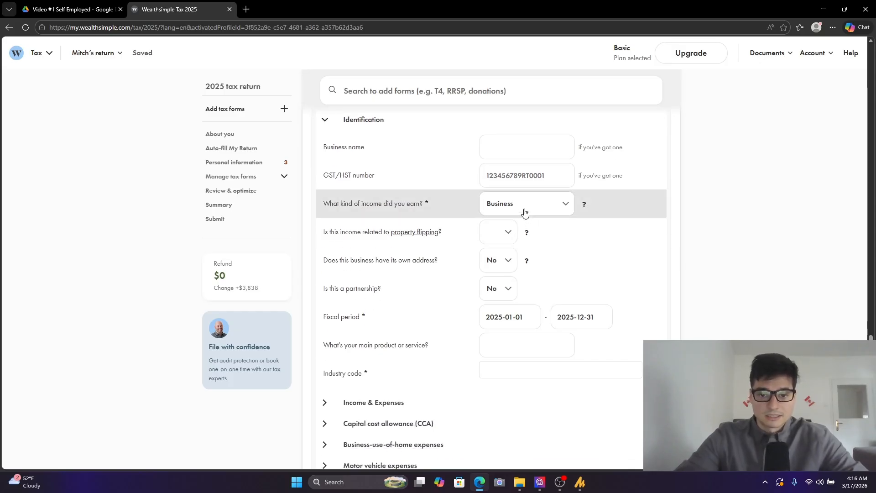
Review the options for the kind of income earned and read the help article on business and professional income.
left_click(524, 209)
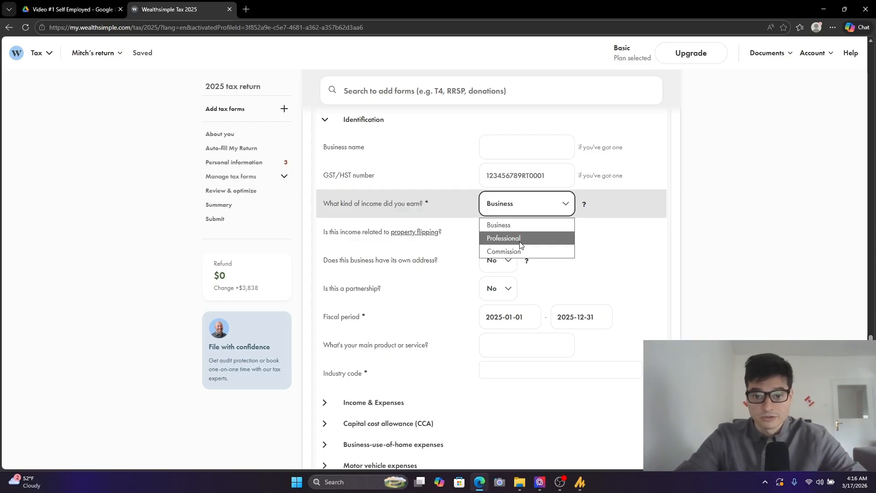
left_click(588, 207)
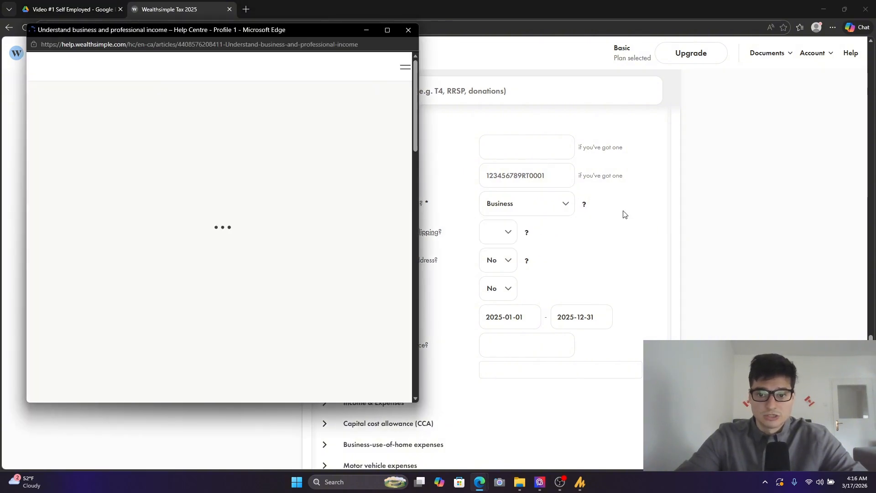
scroll(313, 256, "down", 5)
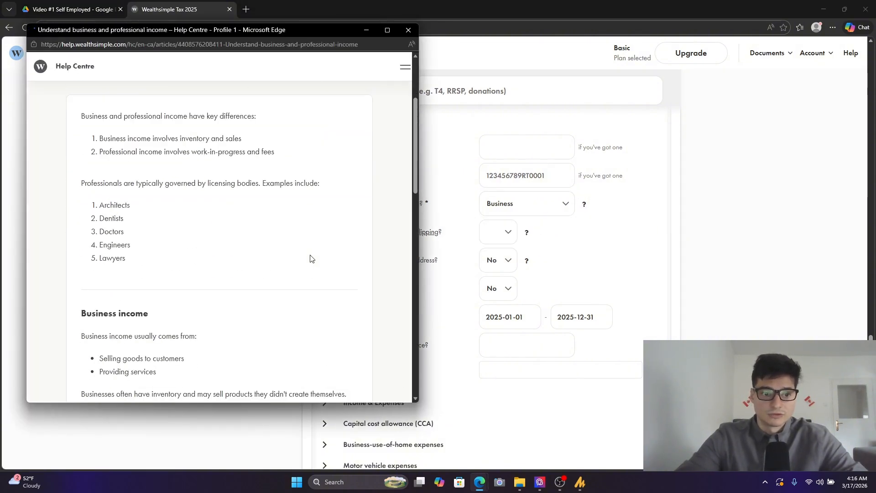
scroll(182, 243, "down", 4)
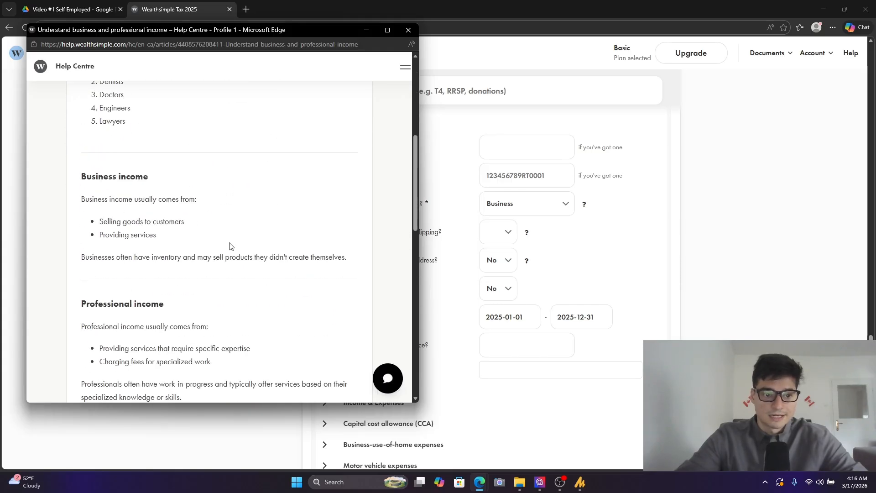
scroll(126, 208, "down", 4)
scroll(215, 264, "up", 6)
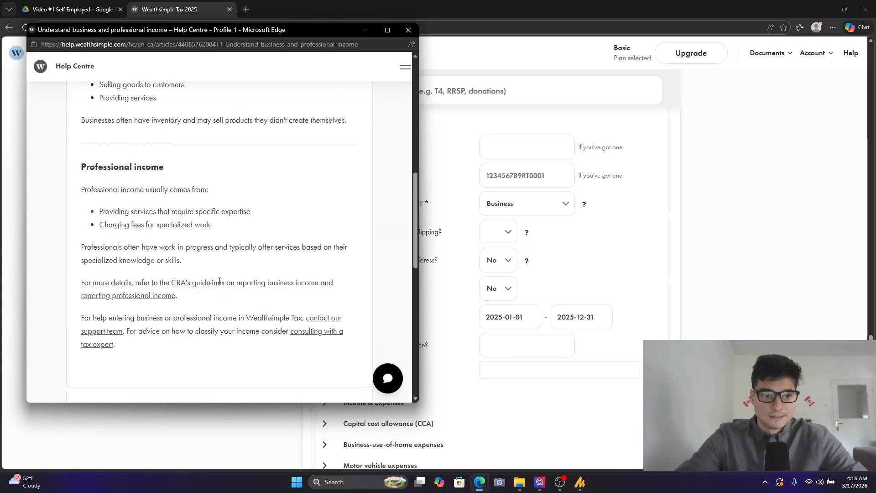
scroll(230, 297, "up", 3)
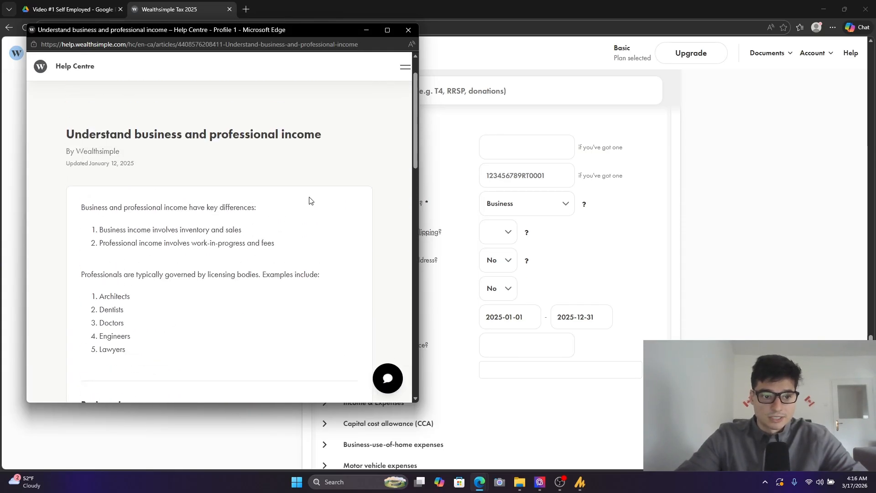
left_click(409, 30)
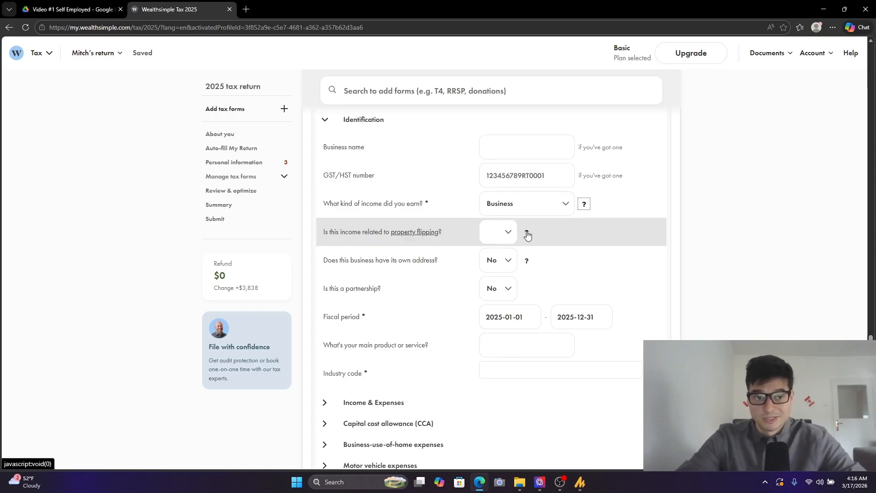
Answer No to the property flipping question and consult the linked Residential Property Flipping Rule page.
left_click(491, 246)
left_click(492, 274)
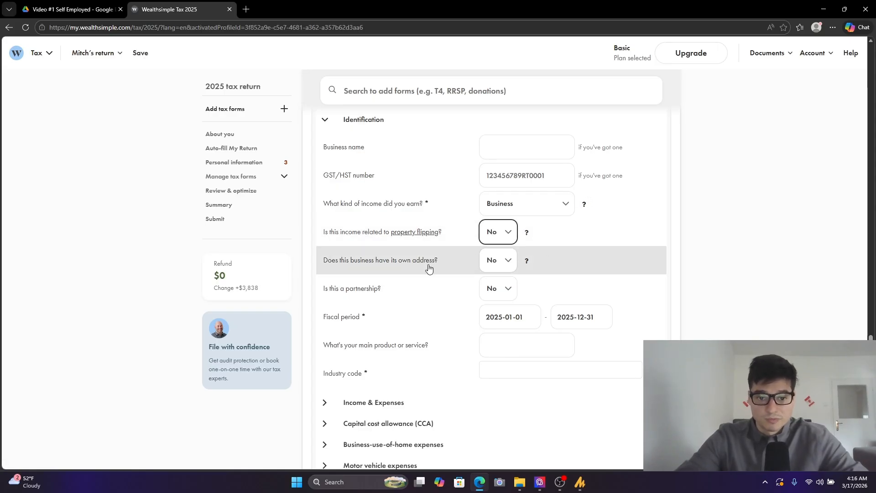
scroll(429, 269, "down", 1)
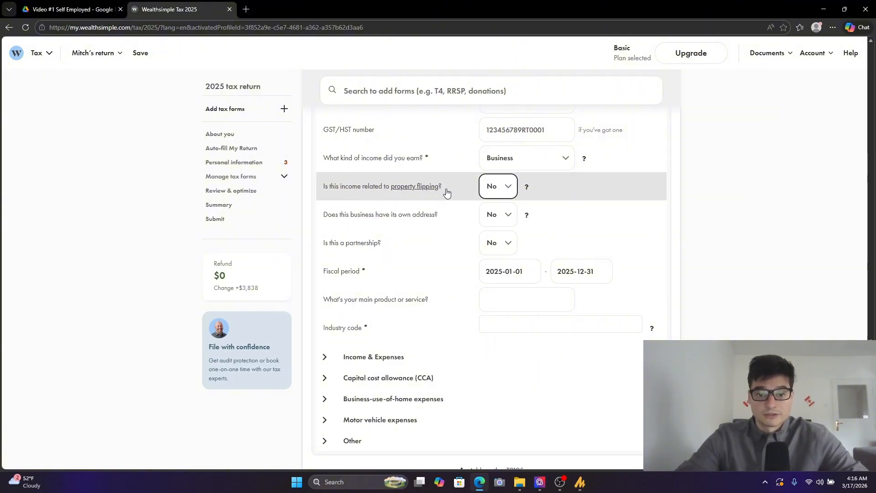
left_click(428, 180)
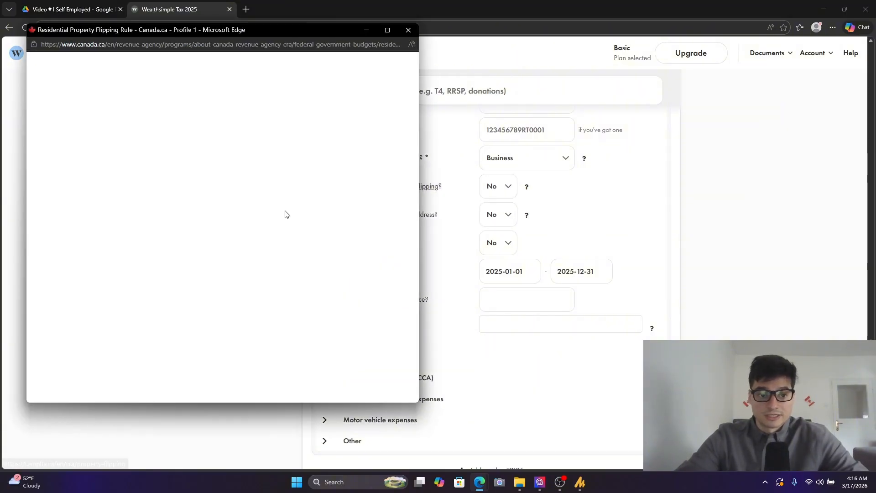
scroll(330, 293, "down", 5)
scroll(329, 294, "up", 6)
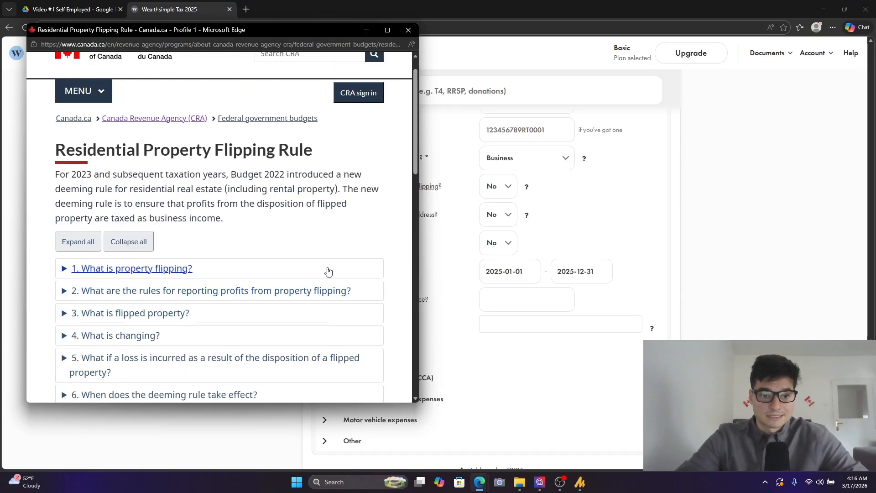
left_click(409, 29)
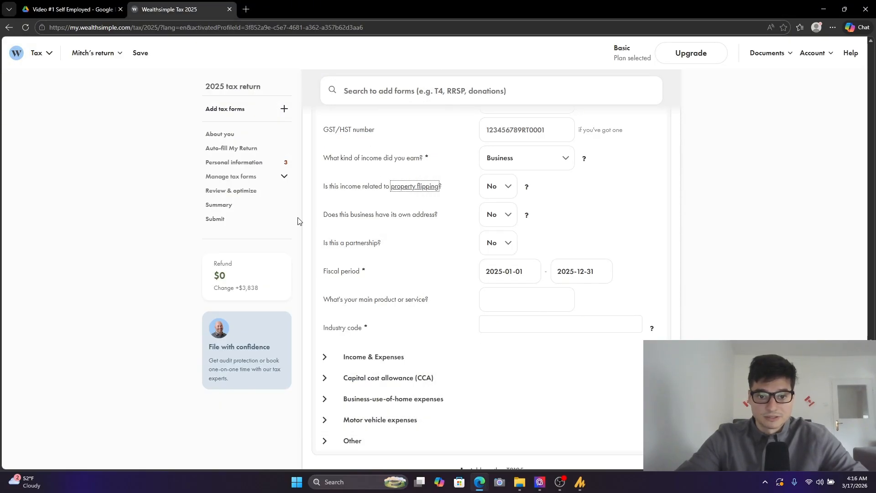
Enter Consulting as the main product or service of the business.
scroll(402, 214, "down", 1)
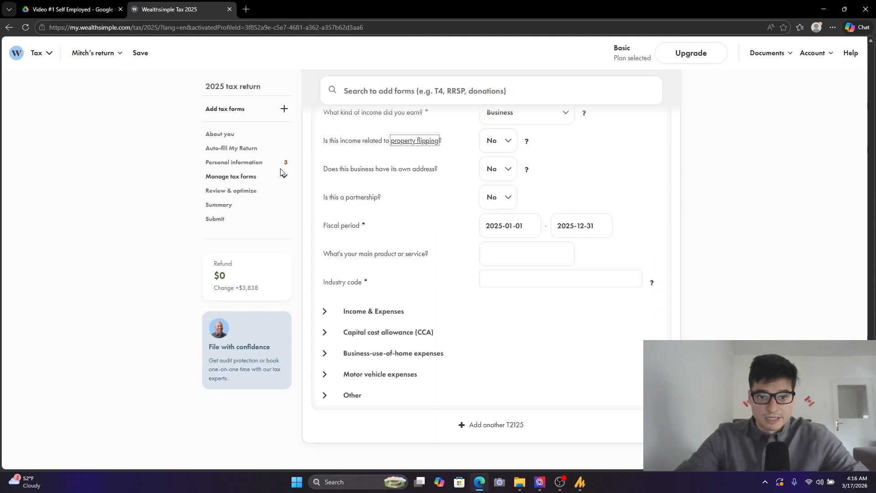
scroll(461, 213, "down", 1)
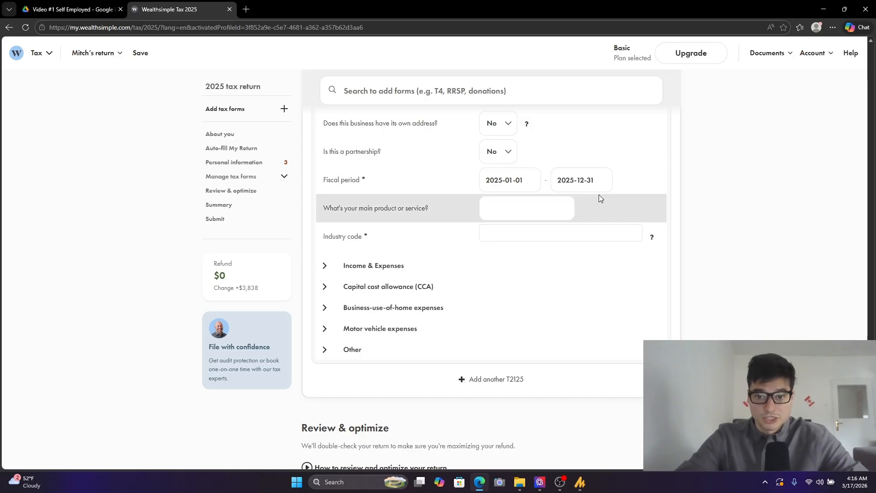
scroll(520, 236, "down", 1)
left_click(519, 167)
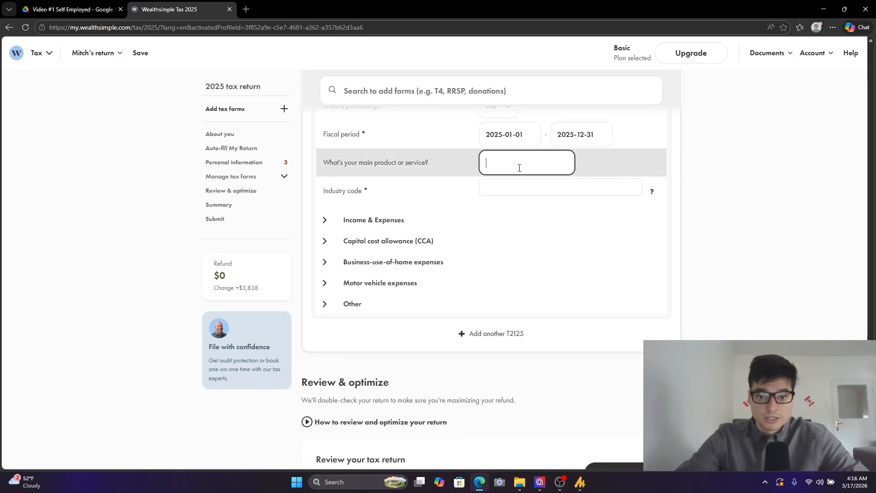
type("Consulti")
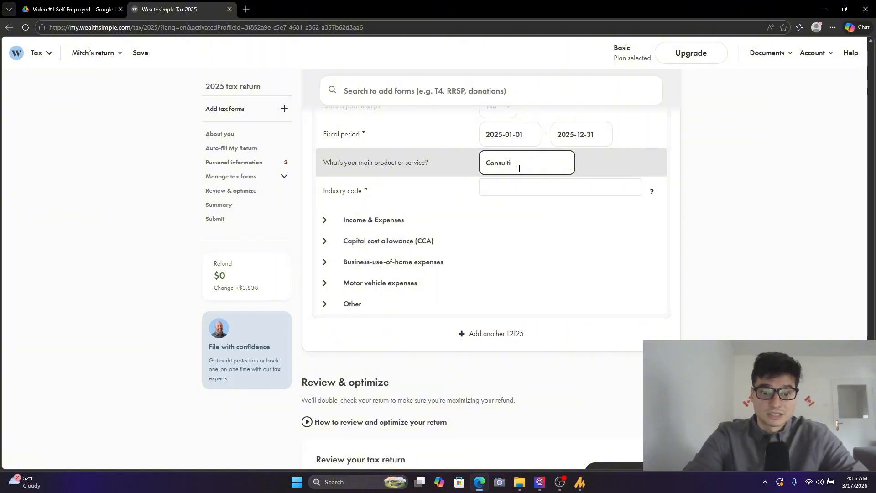
type("ng")
Search the industry codes for consulting and choose 541619 - Other management consulting services.
left_click(529, 191)
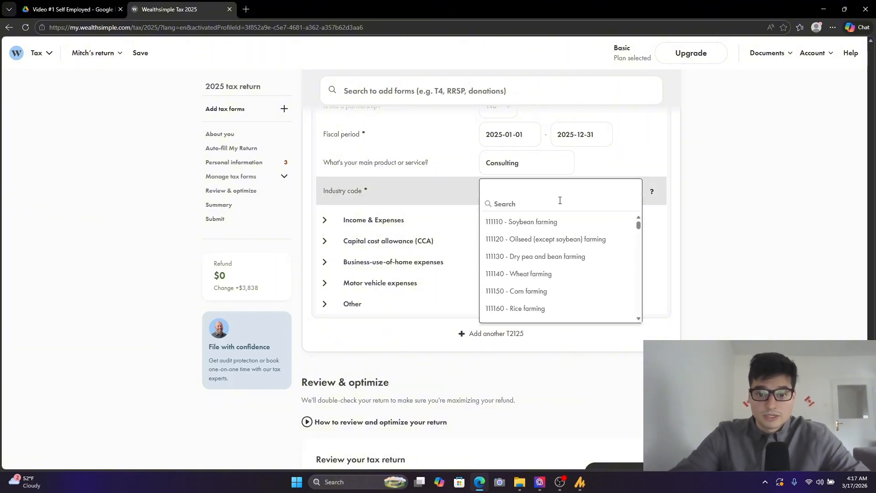
type("conus")
key("BackSpace")
key("BackSpace")
type("su")
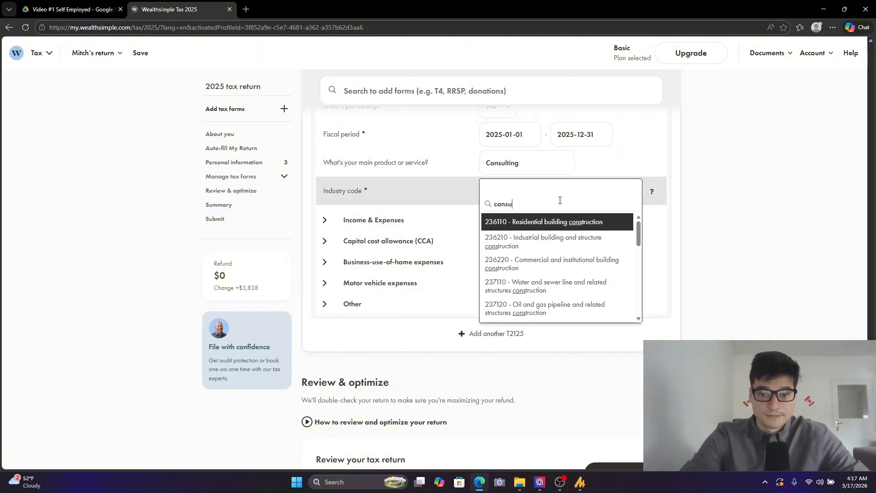
type("lting")
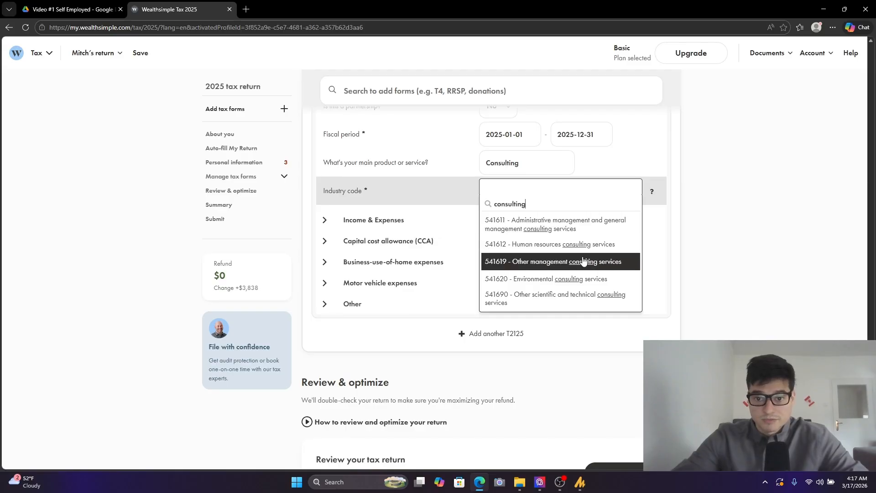
left_click(549, 263)
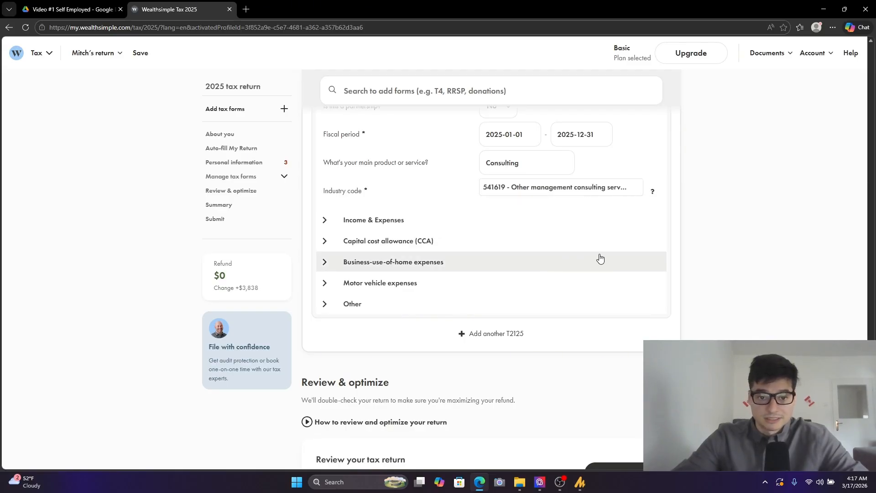
Expand the Income & Expenses section and set gross sales, commissions or fees to 25,000.
left_click(346, 221)
scroll(533, 265, "down", 2)
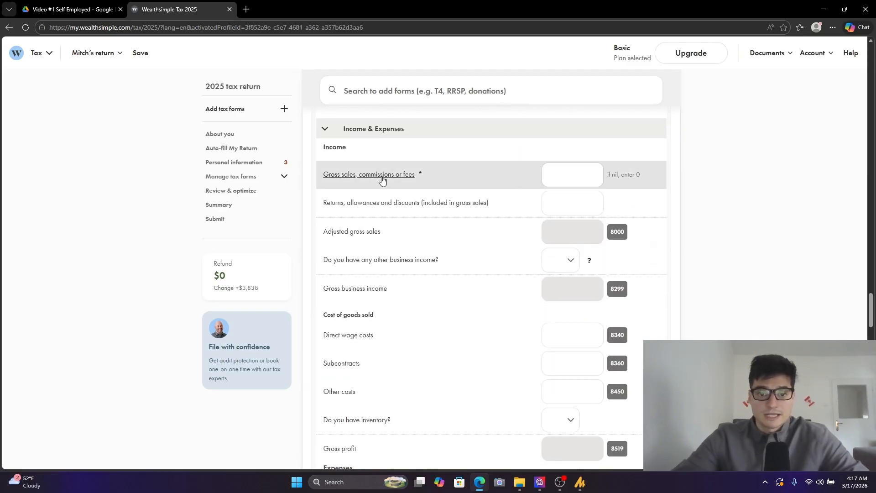
left_click(546, 175)
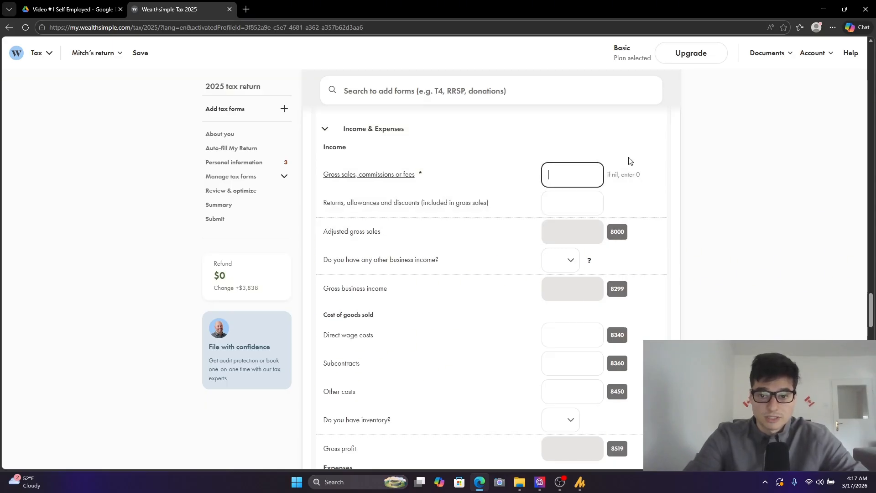
type("250000")
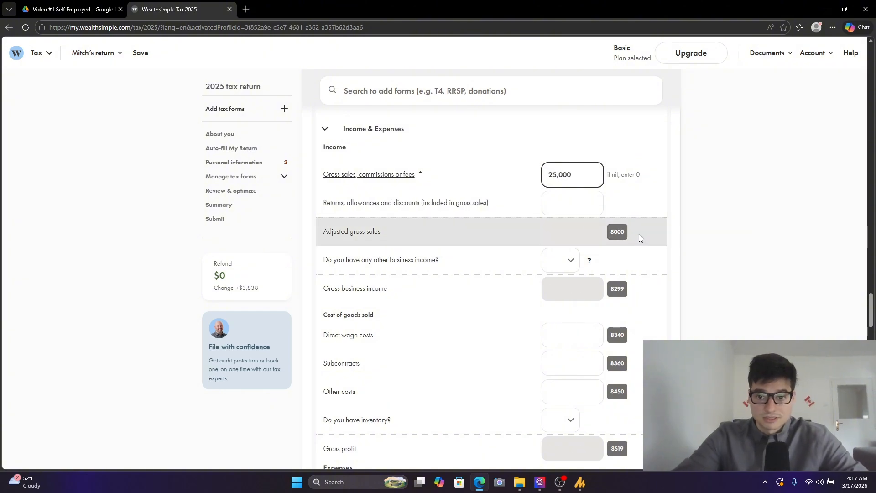
left_click(639, 234)
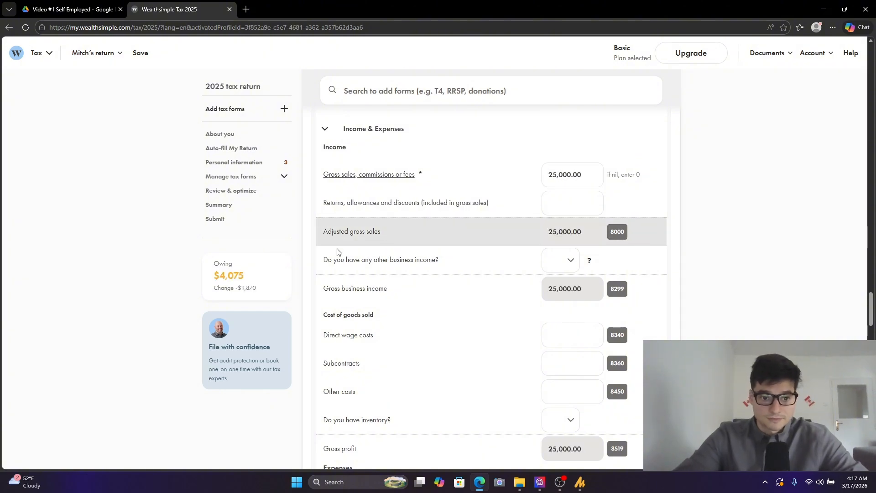
Answer No to the question about having any other business income.
left_click_drag(191, 281, 242, 275)
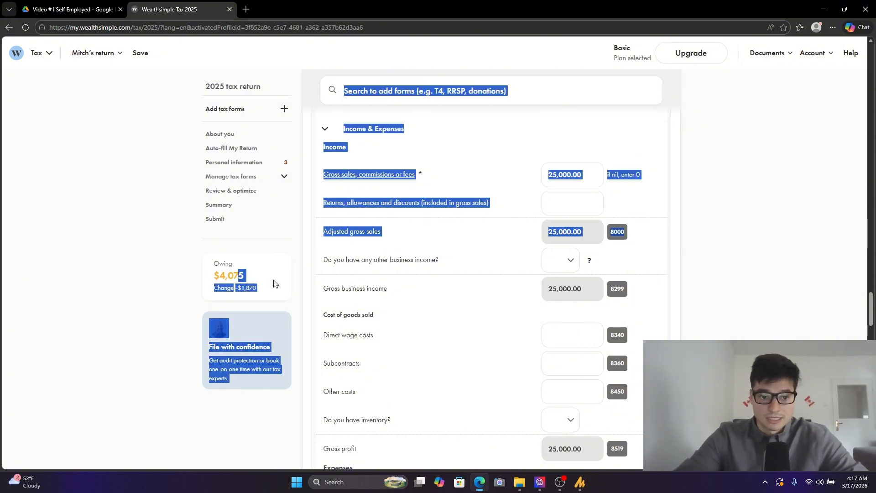
left_click(519, 210)
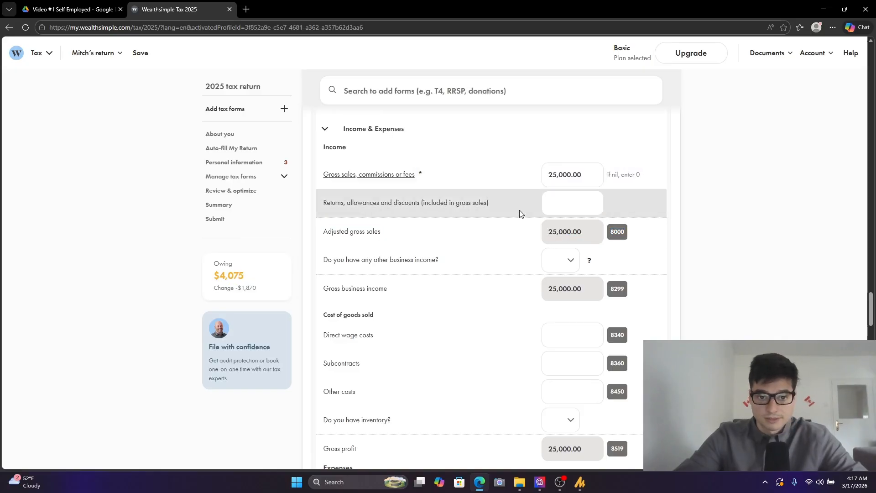
scroll(384, 211, "down", 1)
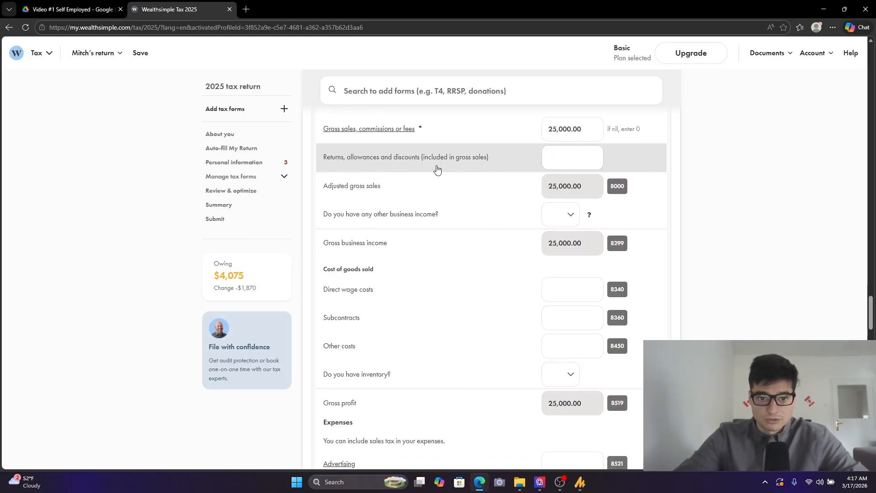
scroll(401, 168, "down", 1)
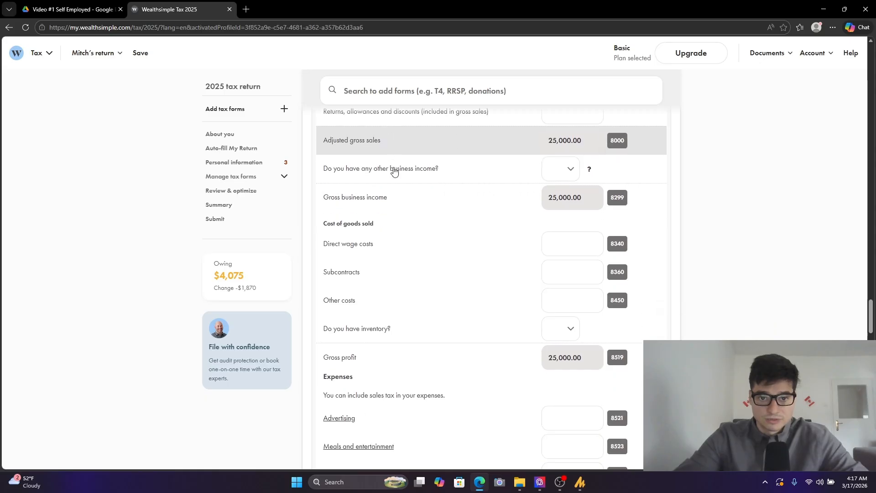
scroll(422, 168, "up", 1)
scroll(375, 163, "down", 1)
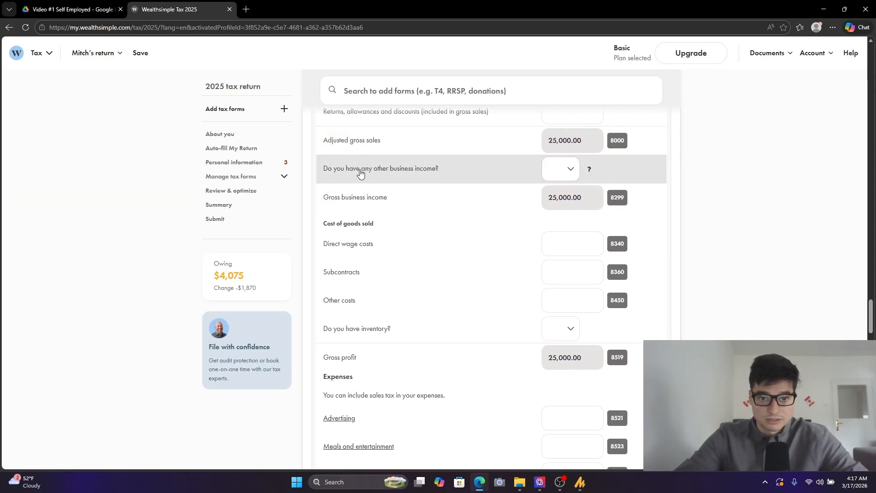
left_click(559, 178)
left_click(555, 208)
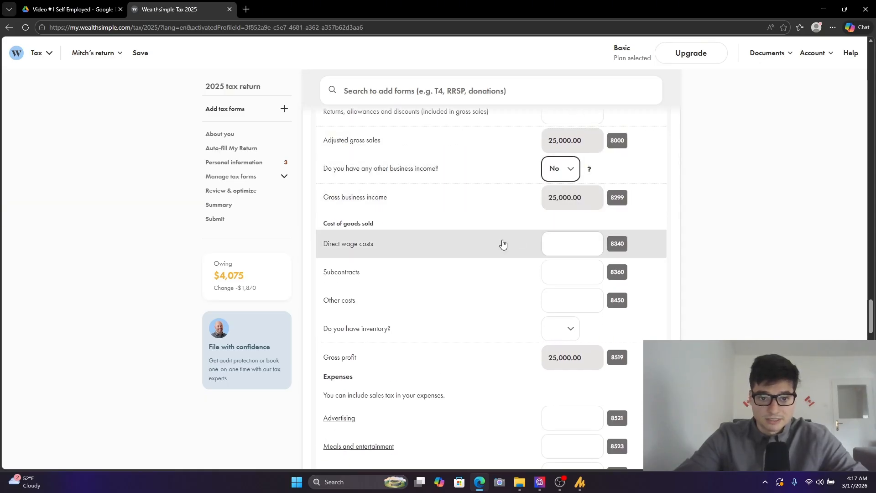
Enter 2,000 as other costs under Cost of goods sold.
scroll(505, 245, "down", 1)
triple_click(360, 181)
scroll(382, 210, "down", 1)
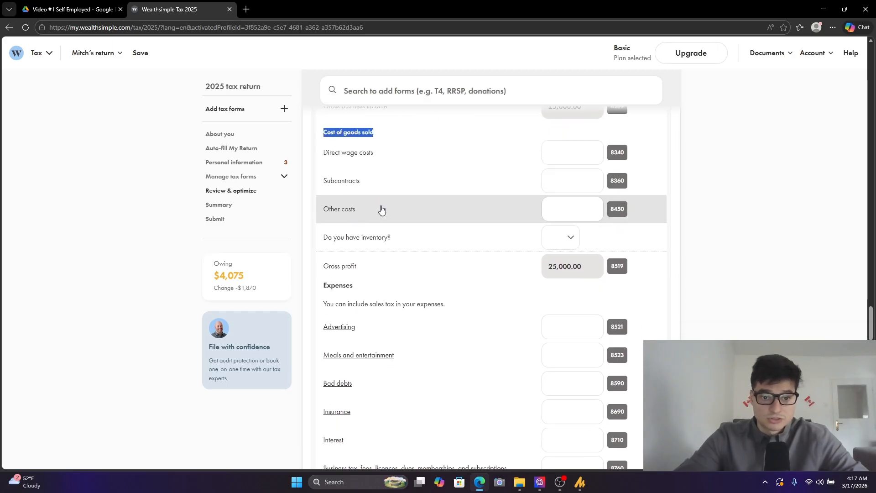
left_click(559, 182)
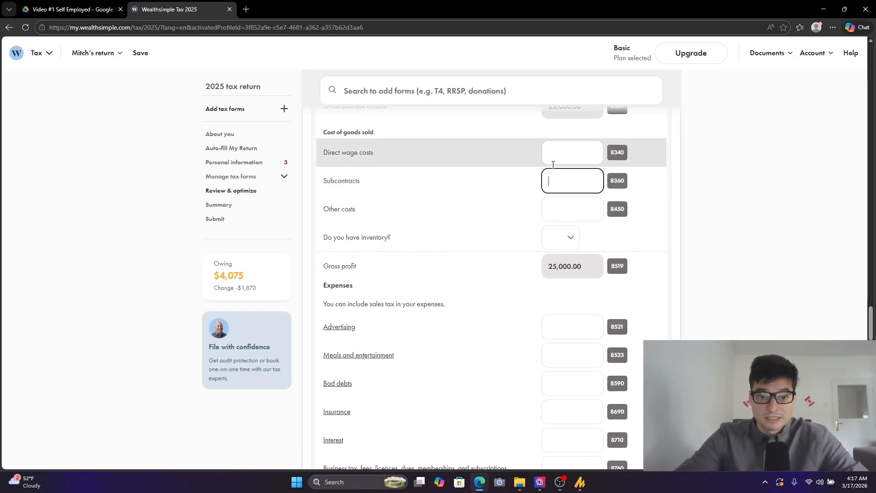
left_click(574, 209)
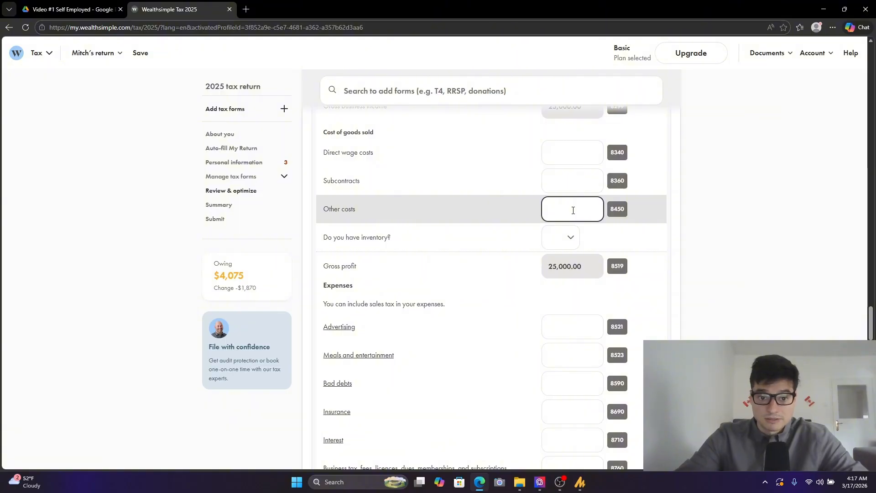
type("12000")
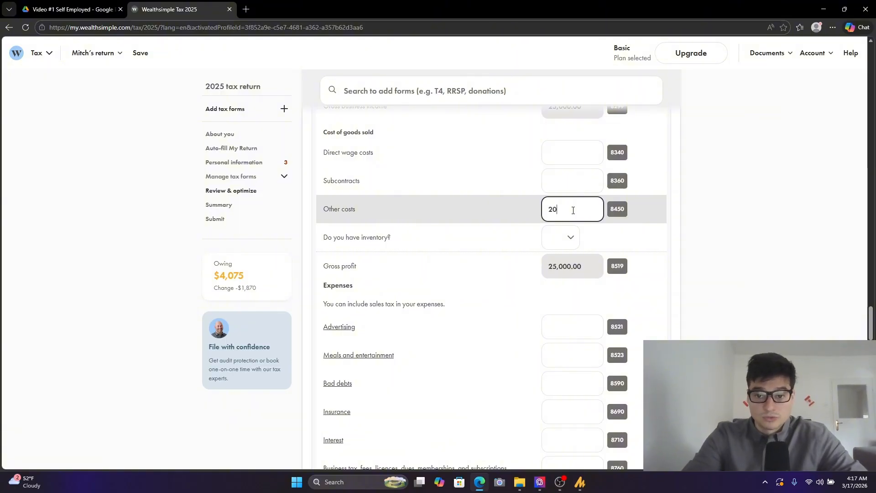
left_click(628, 231)
Consult the linked CRA guidance for the Advertising and the Meals and entertainment expense lines.
scroll(398, 333, "down", 2)
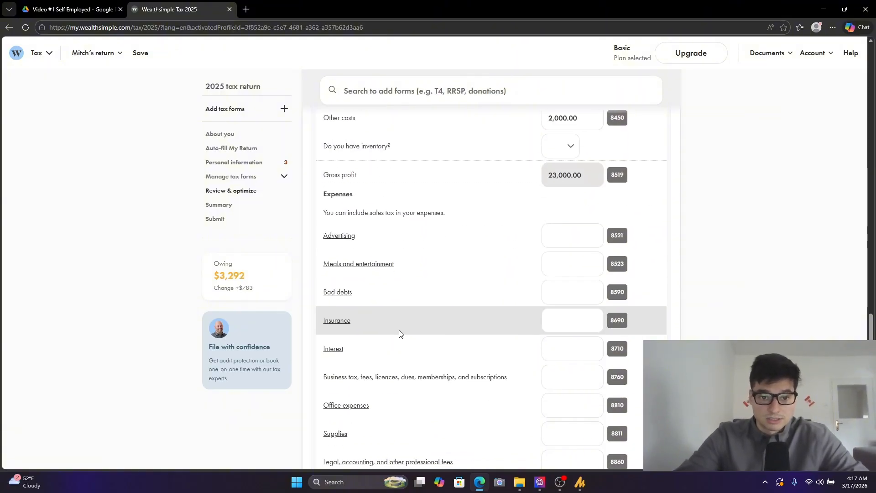
scroll(384, 190, "down", 1)
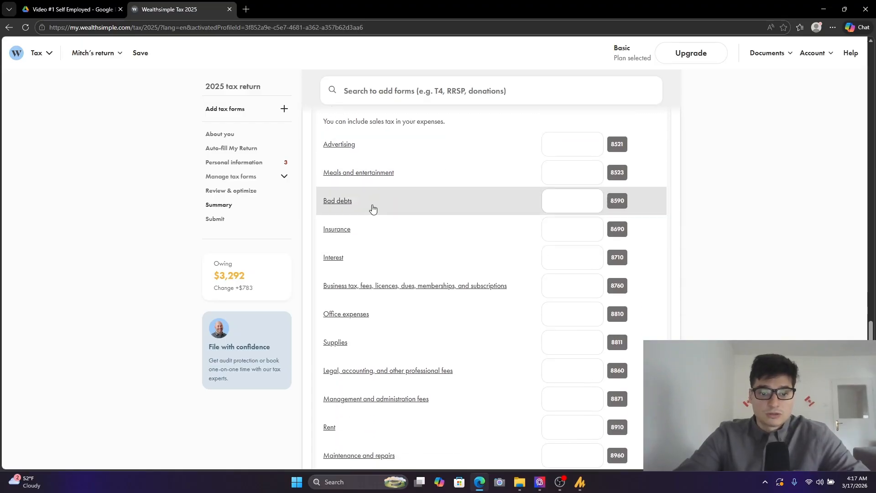
scroll(391, 326, "up", 1)
left_click(342, 194)
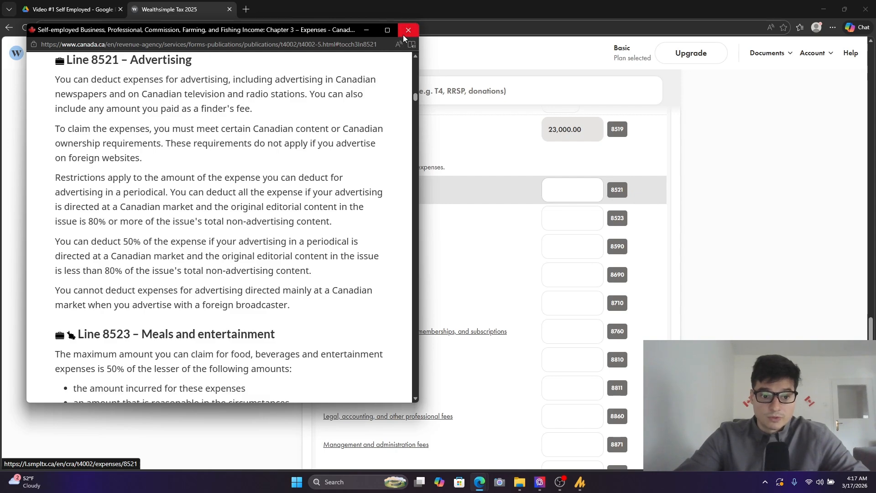
left_click(404, 35)
left_click(363, 219)
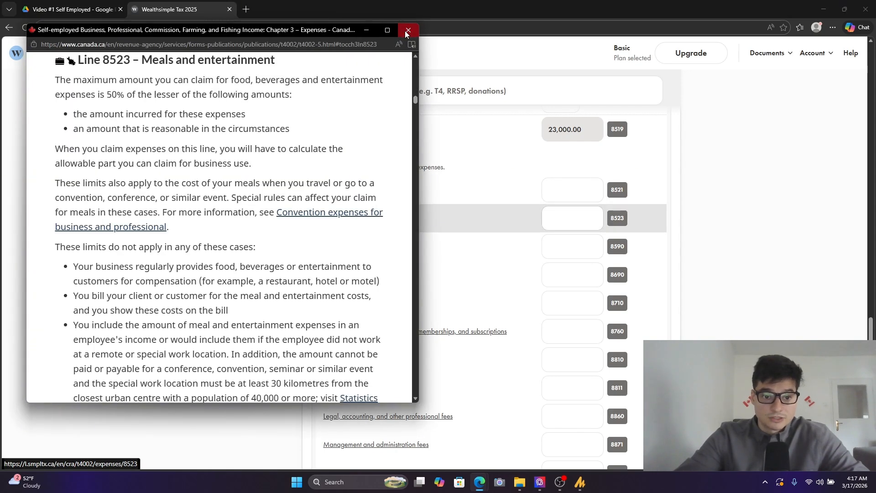
left_click(406, 34)
Consult the linked CRA guidance for the Bad debts, Interest and Rent expense lines.
scroll(382, 235, "down", 1)
left_click(337, 199)
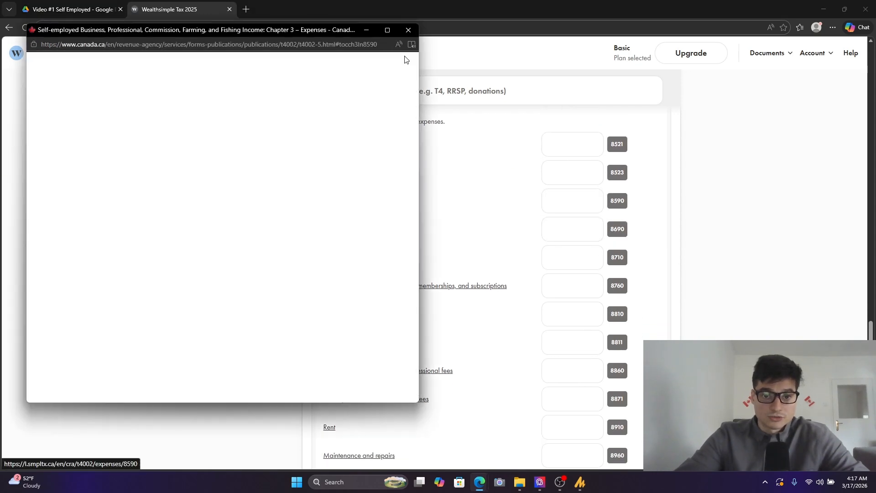
left_click(409, 32)
scroll(398, 233, "down", 1)
left_click(334, 212)
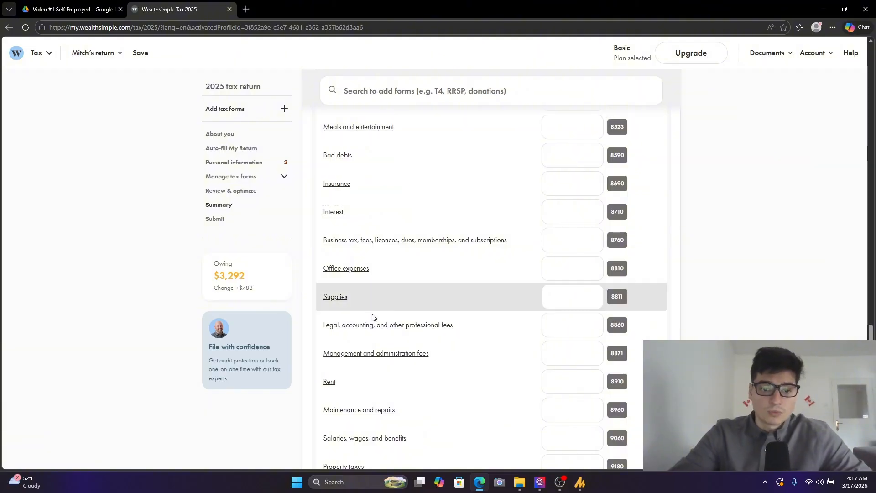
left_click(329, 382)
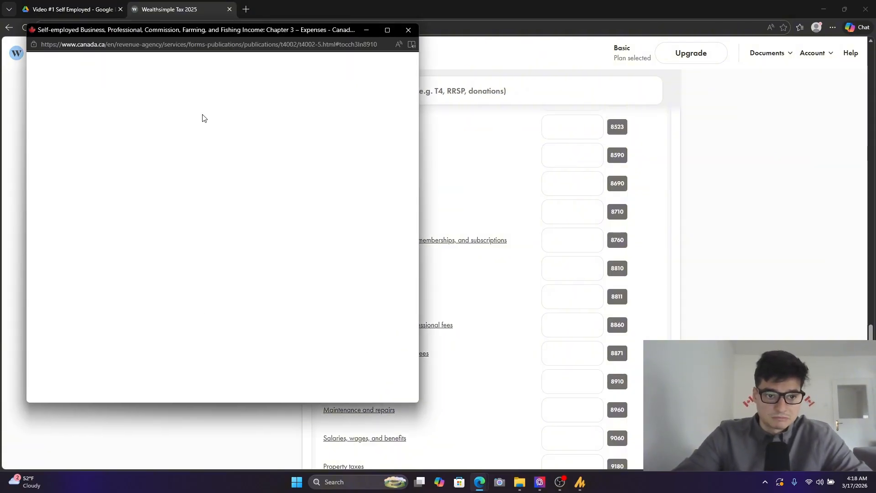
left_click_drag(59, 76, 299, 87)
left_click(409, 29)
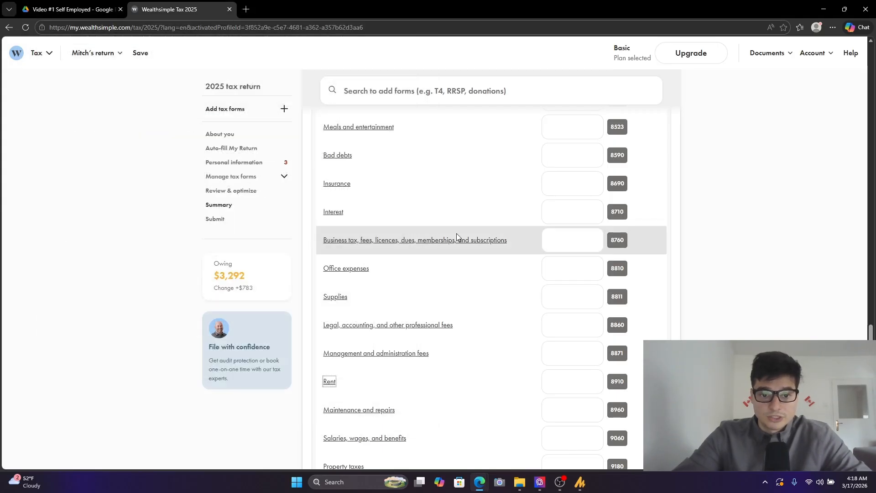
Enter expenses of 1,000 for meals and entertainment and 2,000 for insurance.
left_click(576, 132)
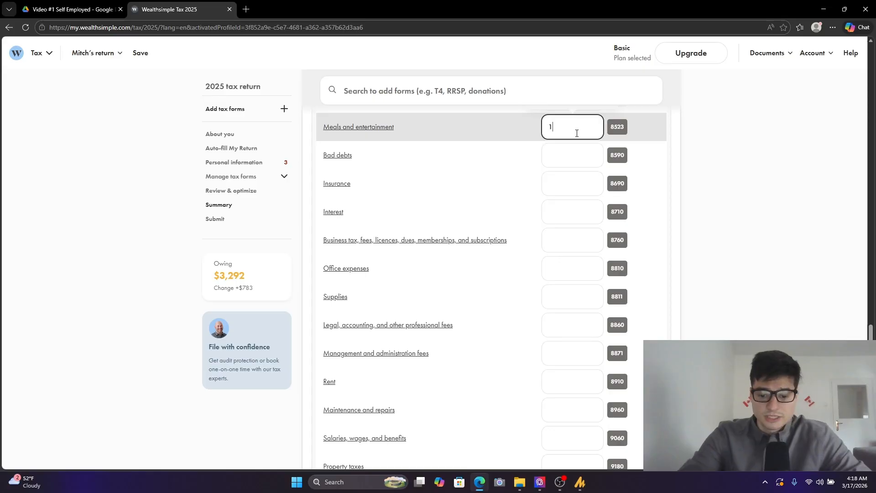
left_click(558, 184)
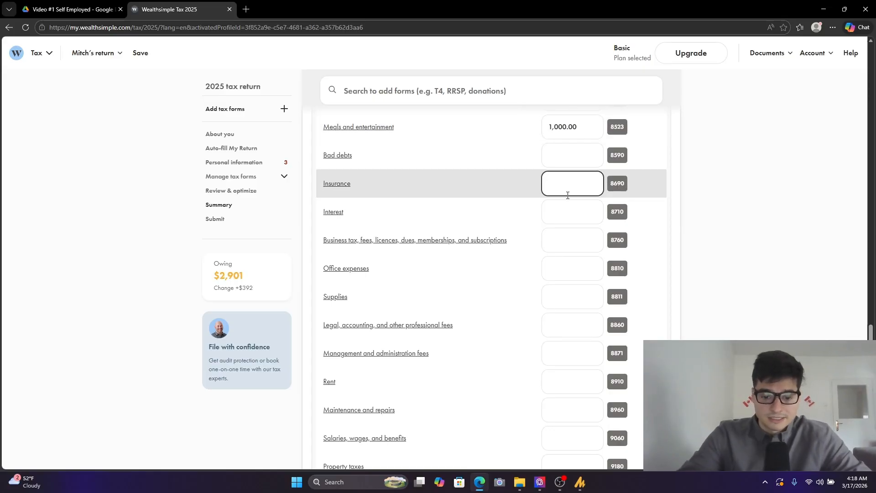
scroll(567, 195, "down", 1)
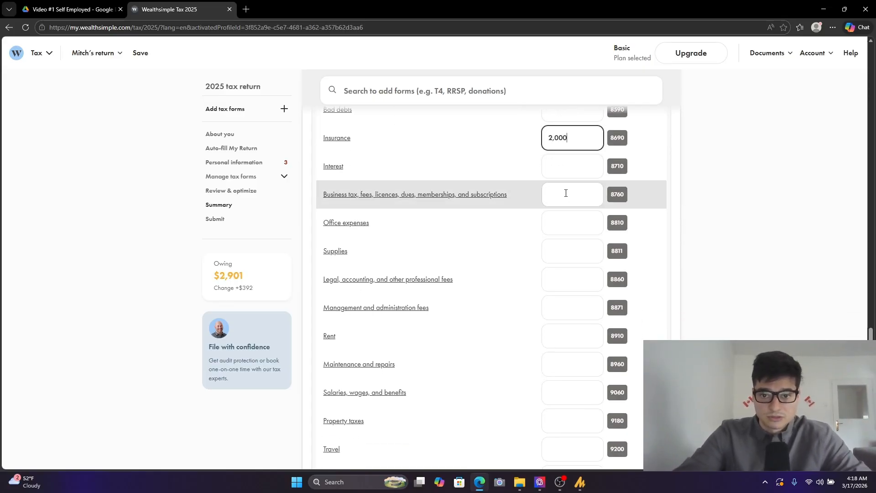
Enter 4,000 as the interest expense.
left_click(575, 167)
type("1")
key("BackSpace")
type("24")
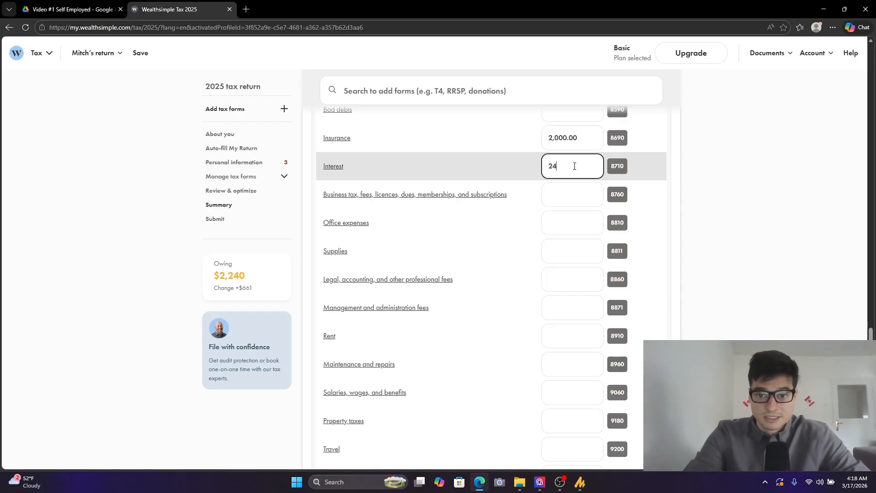
type("00")
left_click(574, 251)
Enter expenses of 8,000 for rent and 1,232 for telephone.
scroll(573, 320, "down", 1)
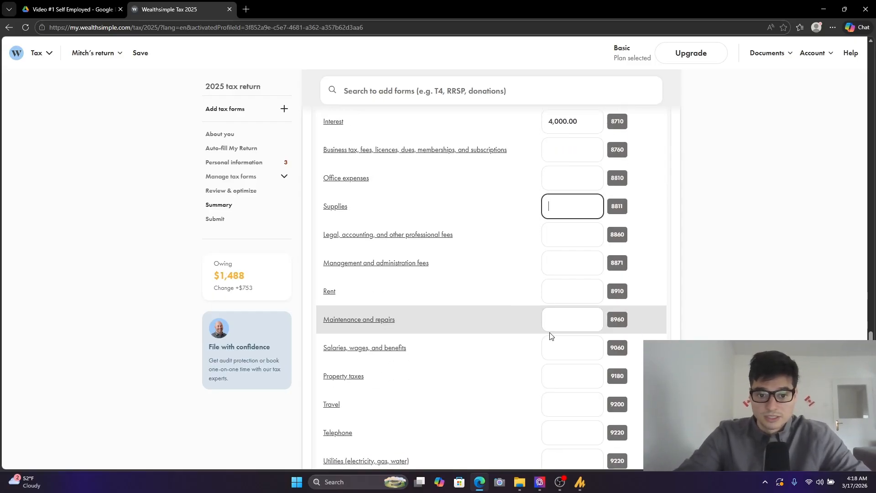
left_click(576, 298)
type("1")
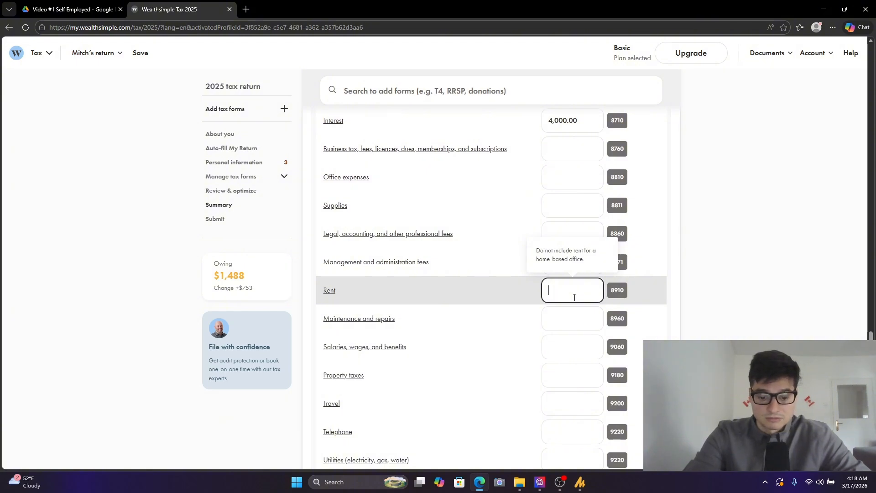
left_click(687, 316)
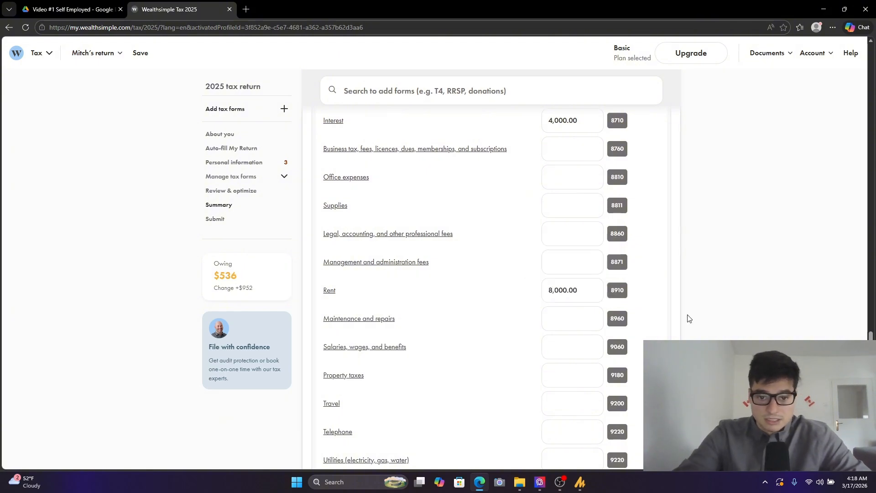
scroll(686, 317, "down", 3)
left_click(580, 297)
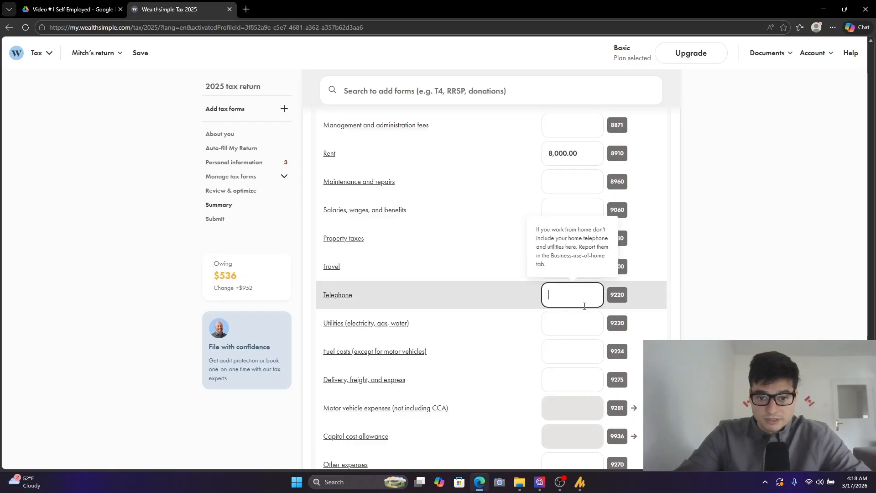
type("1232")
left_click(732, 319)
Review the remaining expense lines, the Other expenses description, total business expenses and net income.
scroll(585, 349, "down", 4)
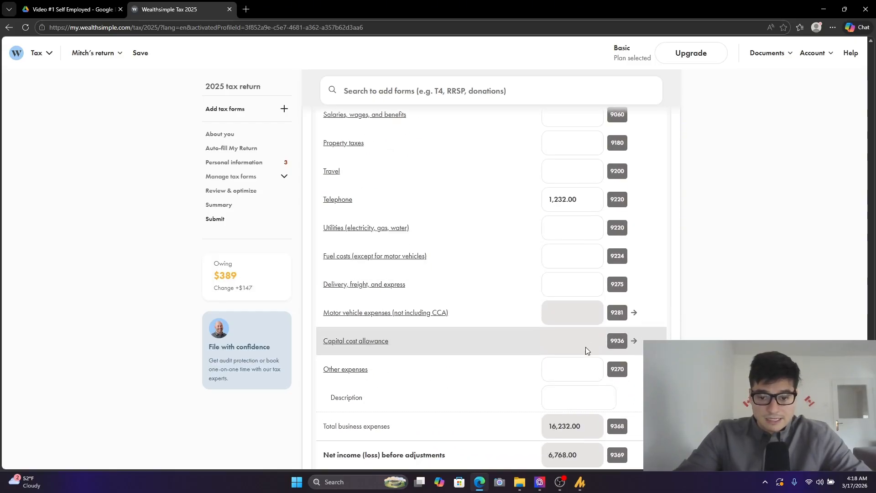
scroll(511, 330, "down", 3)
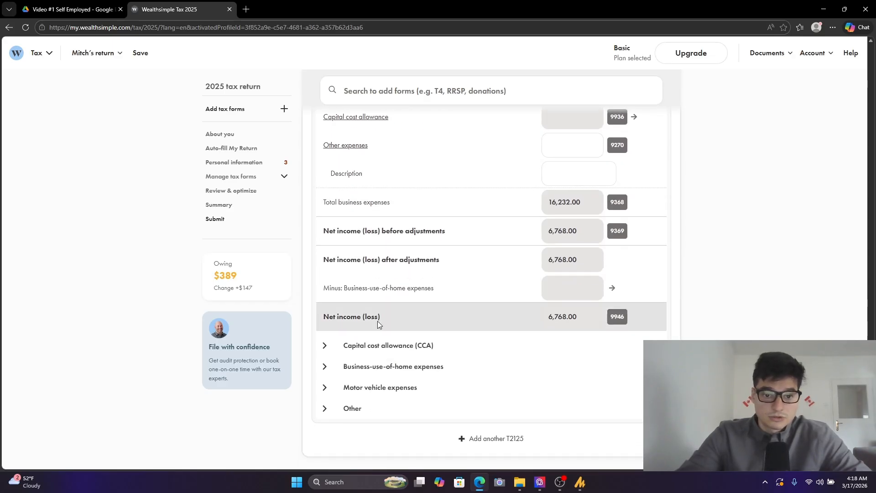
scroll(377, 321, "up", 3)
scroll(327, 319, "up", 1)
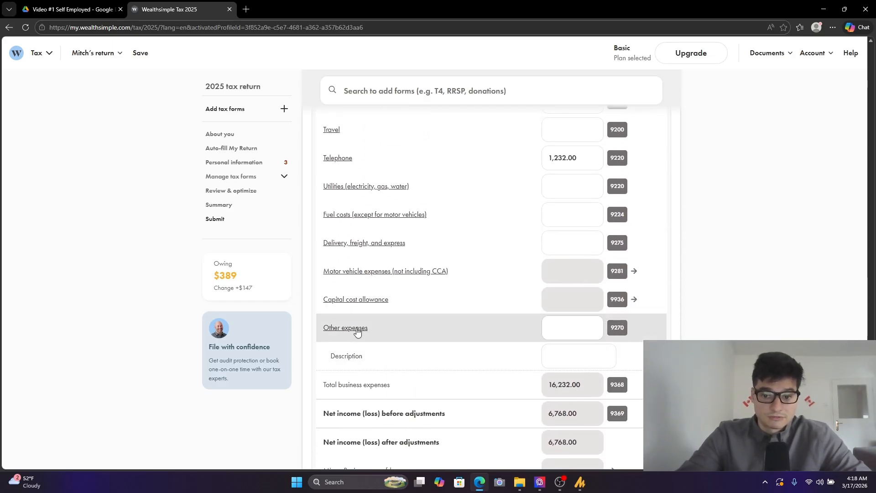
left_click(560, 354)
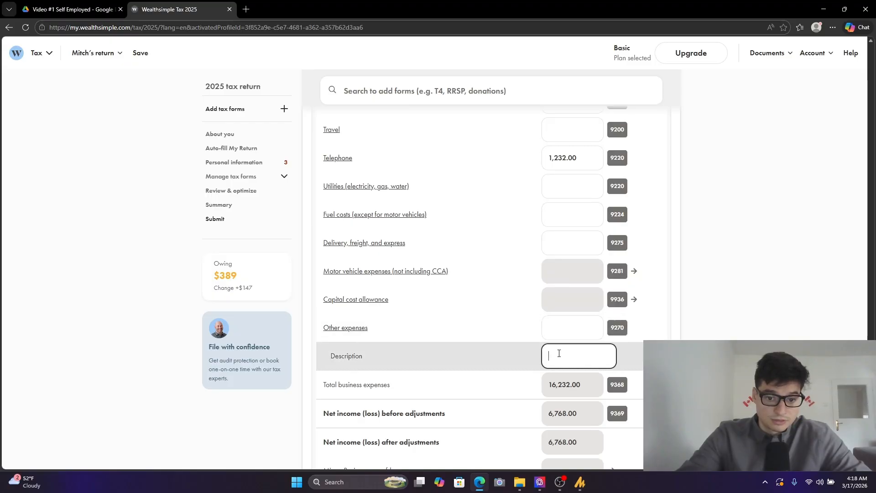
key("BackSpace")
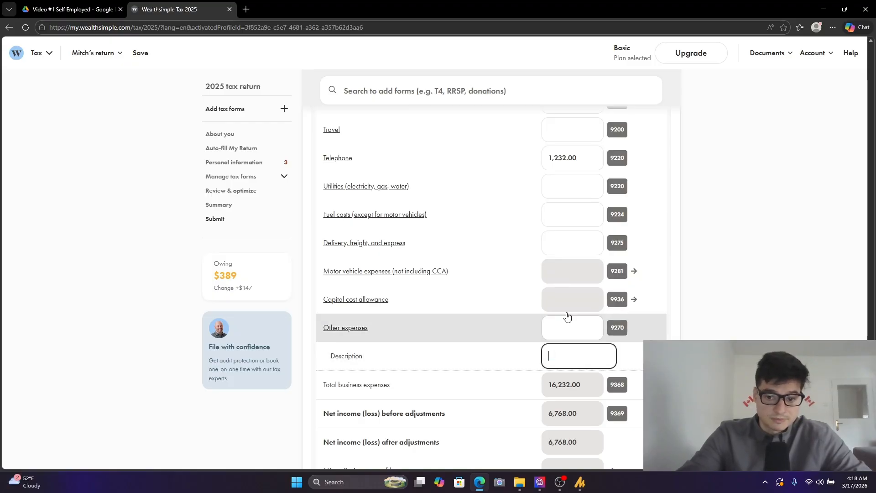
scroll(567, 316, "up", 8)
scroll(517, 393, "down", 6)
scroll(517, 394, "down", 7)
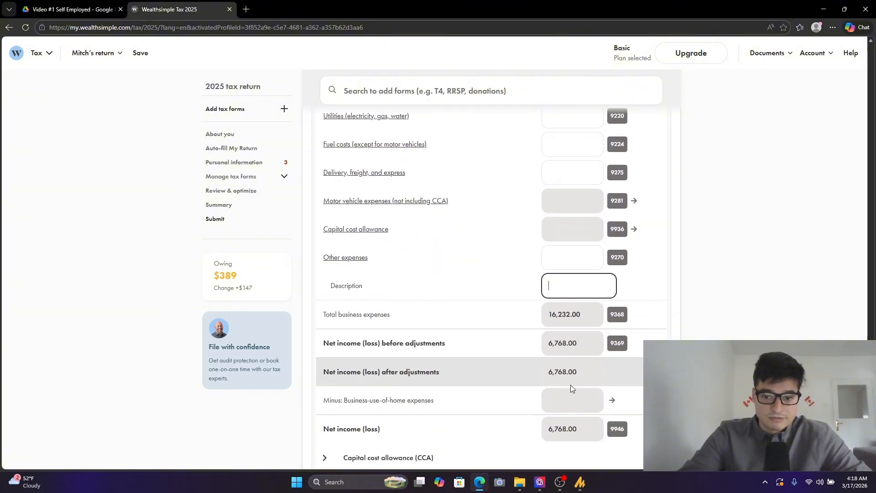
Expand the Capital cost allowance (CCA) section and set the CCA reporting method to "I need to calculate CCA".
left_click(389, 314)
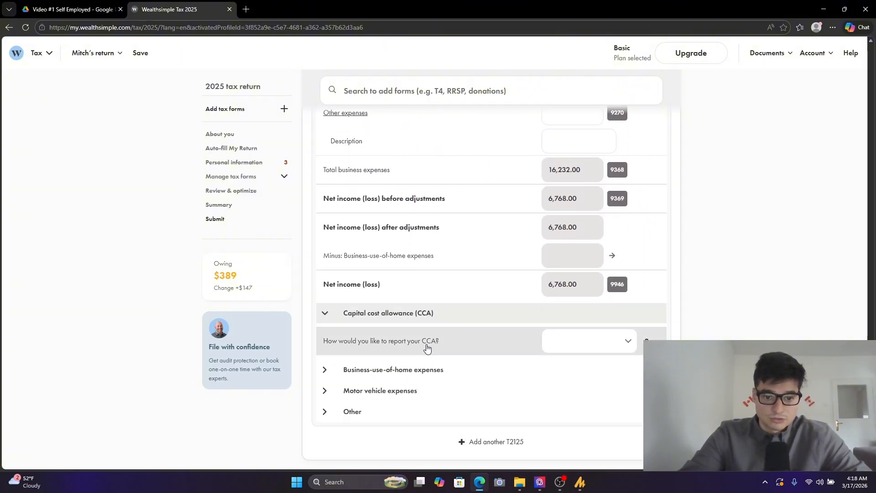
scroll(502, 329, "down", 1)
left_click(582, 296)
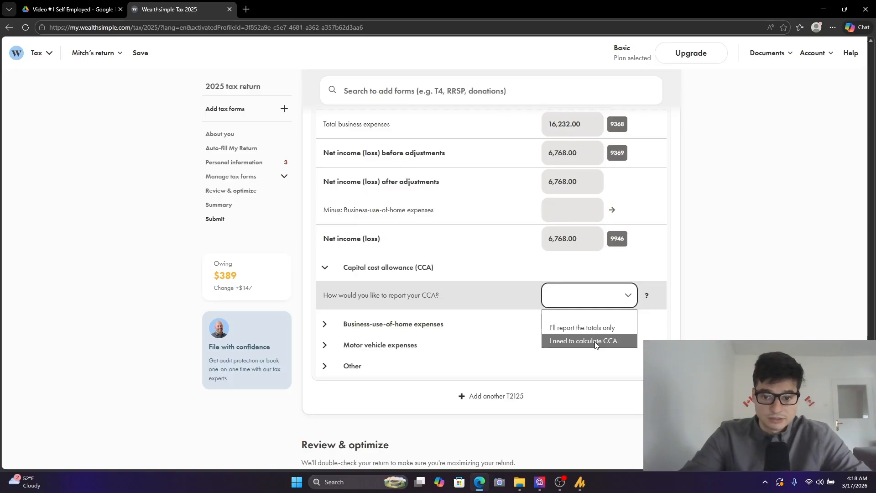
left_click(596, 345)
scroll(385, 334, "down", 2)
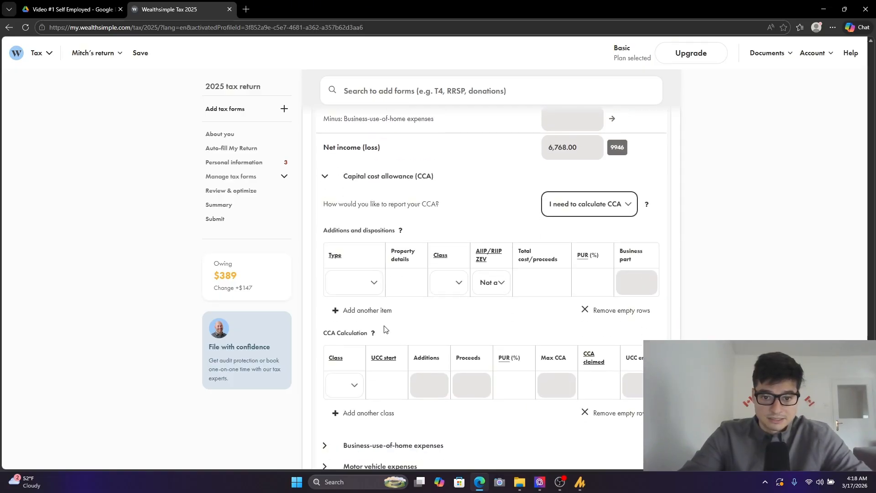
Set the first Additions and dispositions row's type to Addition: equipment and check the available class options.
right_click(347, 287)
left_click(365, 282)
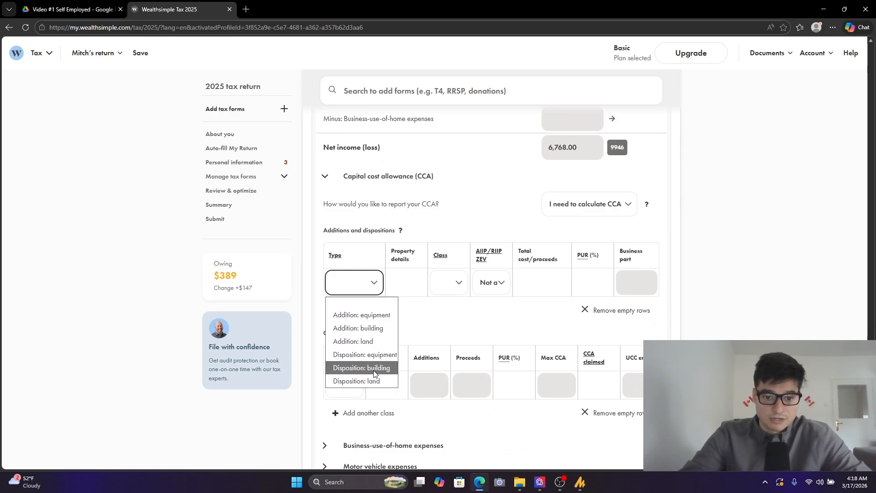
left_click(379, 315)
left_click(455, 288)
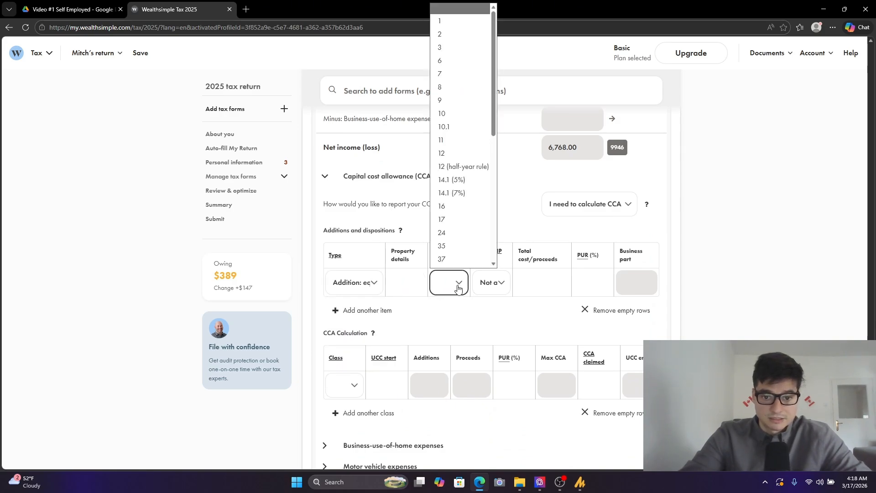
left_click(693, 210)
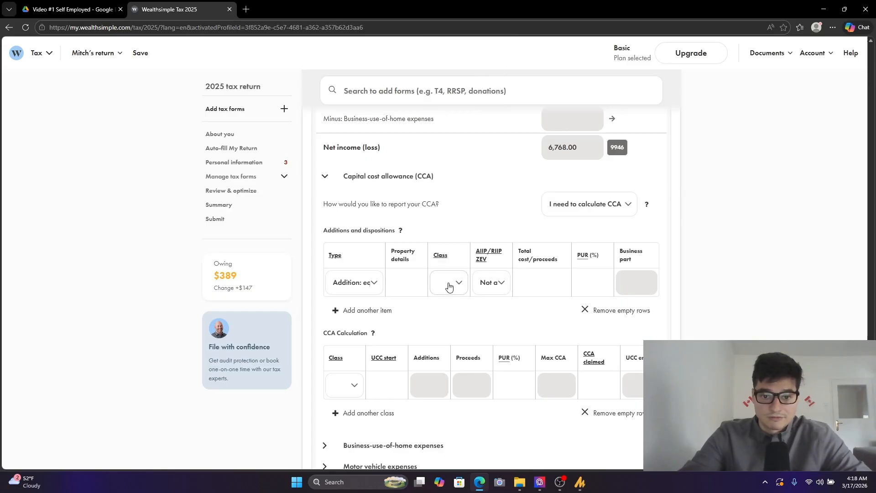
Collapse the Capital cost allowance (CCA) section and expand Business-use-of-home expenses.
scroll(519, 318, "down", 3)
scroll(495, 309, "up", 3)
left_click(334, 176)
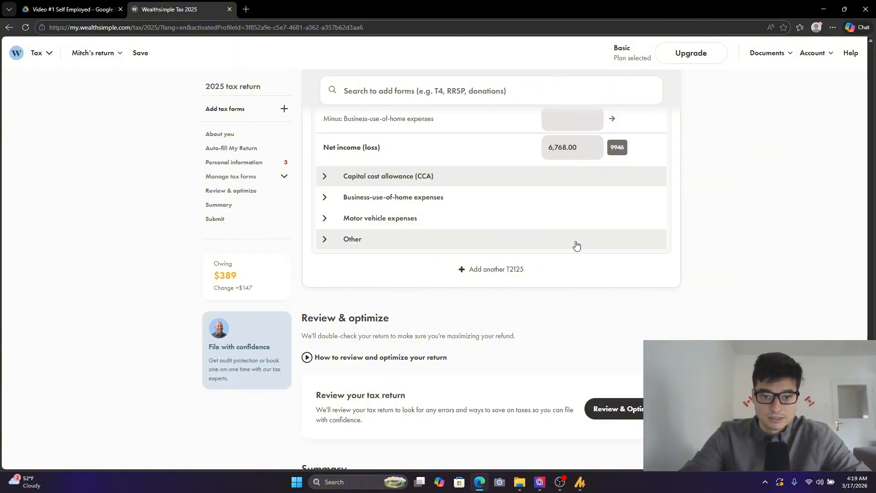
left_click(344, 204)
scroll(421, 235, "down", 1)
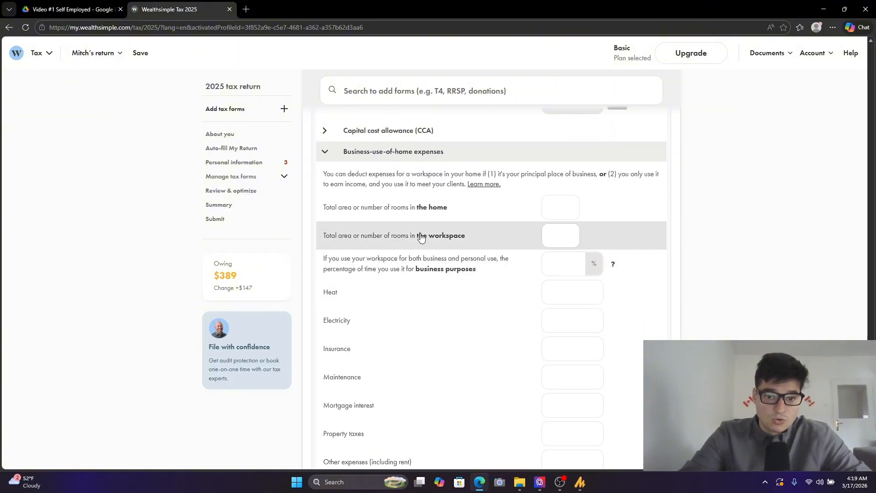
Review the business-use-of-home fields, from home and workspace area through household expenses to the allowable claim and carryforward.
left_click(551, 213)
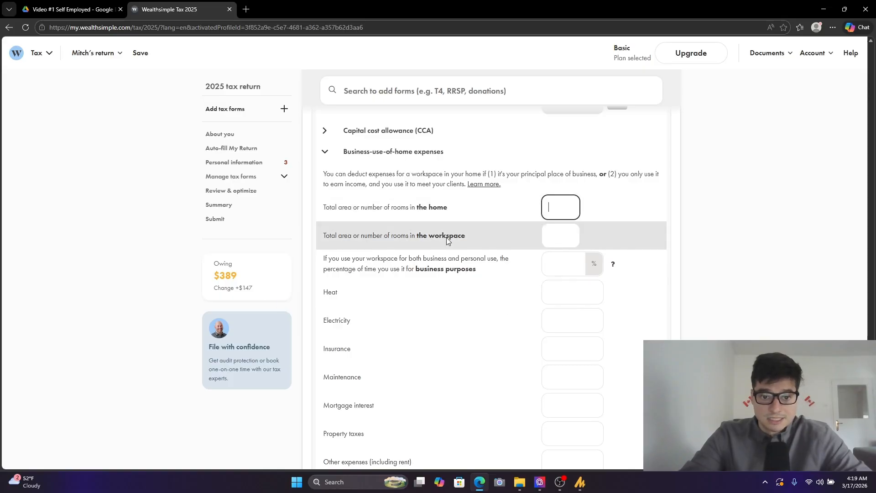
scroll(524, 311, "down", 1)
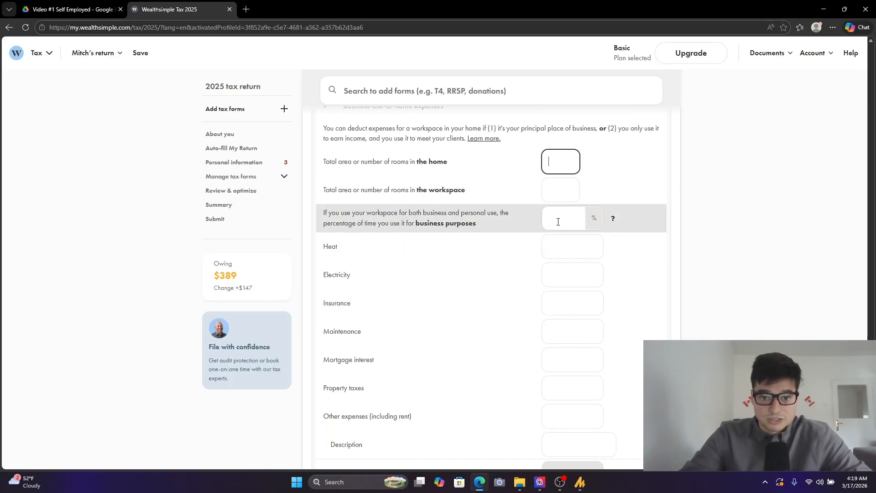
scroll(433, 157, "down", 2)
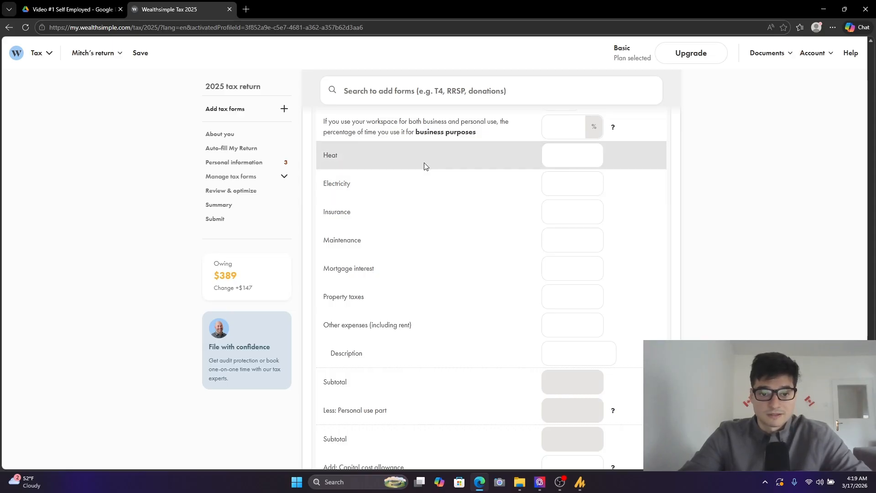
scroll(459, 245, "down", 2)
scroll(456, 183, "up", 3)
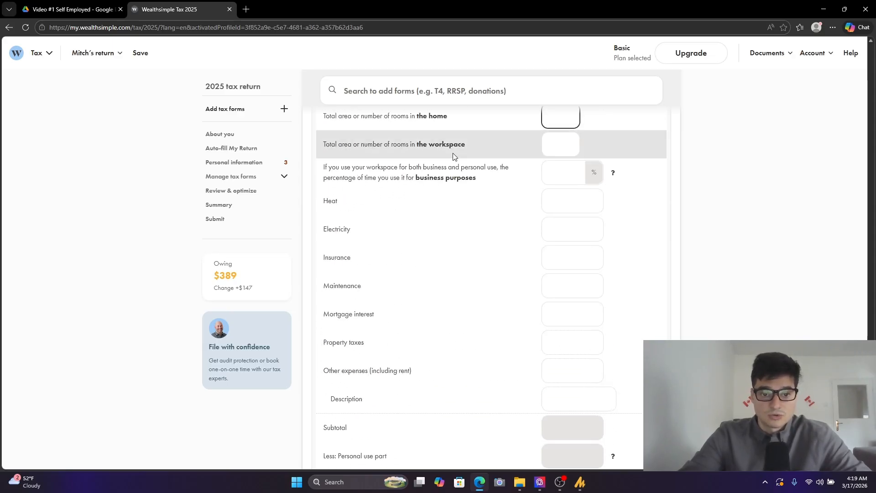
left_click_drag(320, 257, 411, 402)
scroll(493, 300, "down", 14)
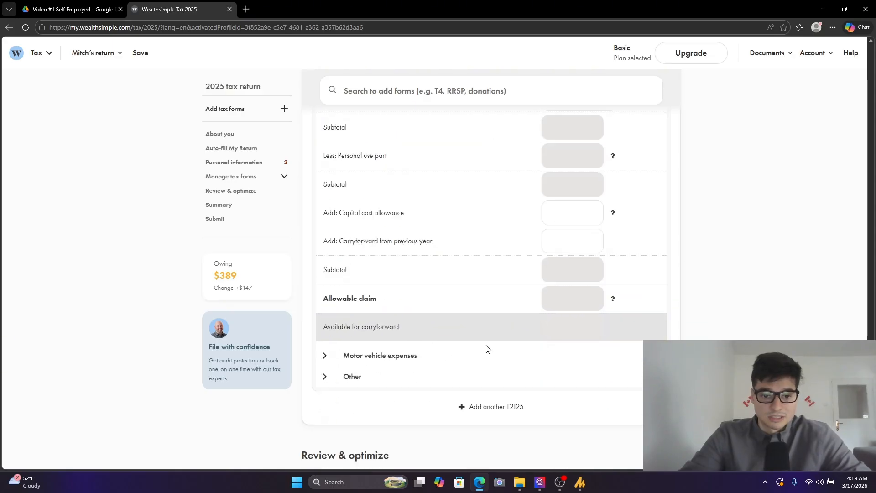
scroll(561, 358, "up", 14)
scroll(469, 272, "up", 6)
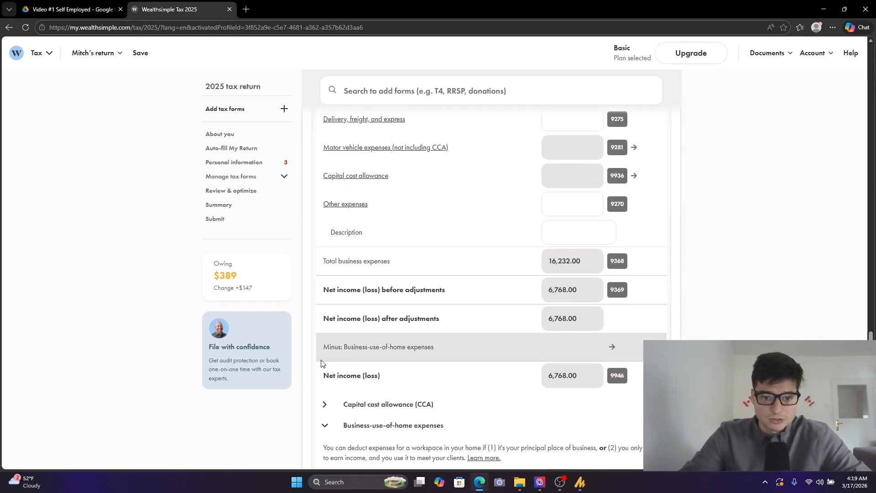
Collapse the Business-use-of-home expenses section and expand Motor vehicle expenses.
left_click(320, 313)
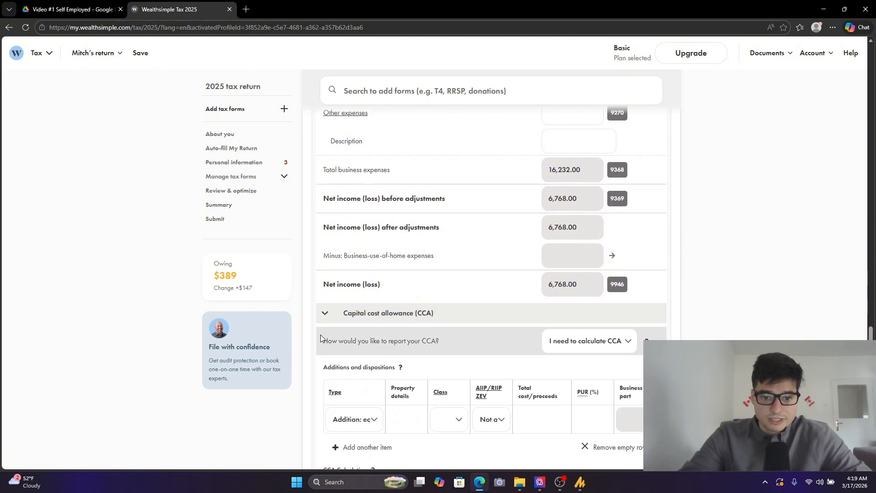
left_click(320, 313)
left_click(324, 334)
scroll(327, 280, "down", 2)
left_click(325, 265)
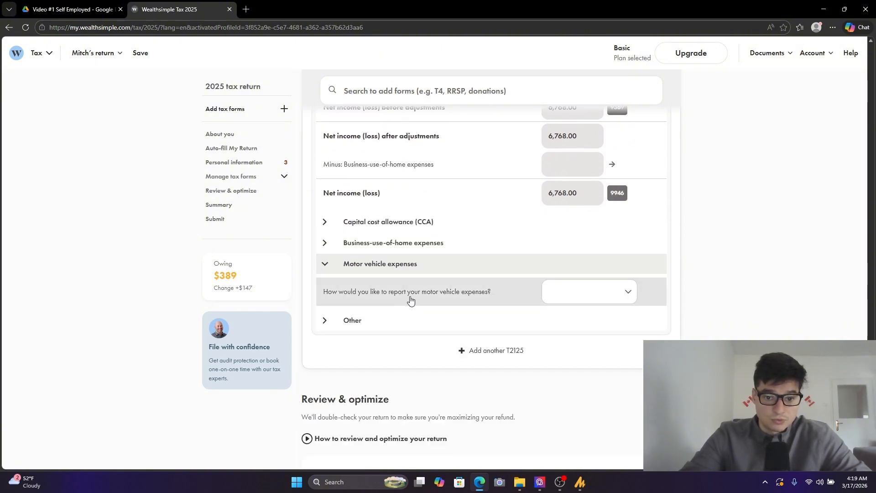
Set the motor vehicle expense reporting method to "I need to calculate them" and review the vehicle's detail and expense fields.
left_click(594, 297)
left_click(582, 324)
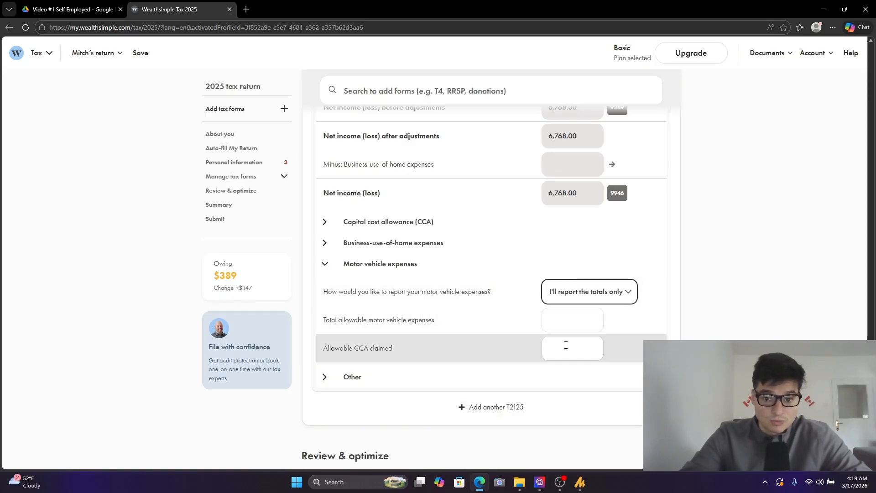
left_click(595, 291)
left_click(588, 335)
scroll(588, 337, "down", 10)
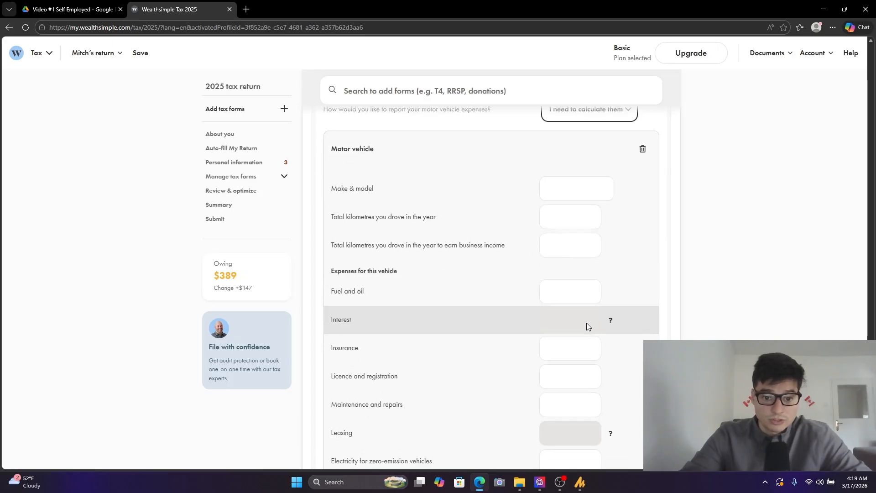
scroll(599, 346, "up", 12)
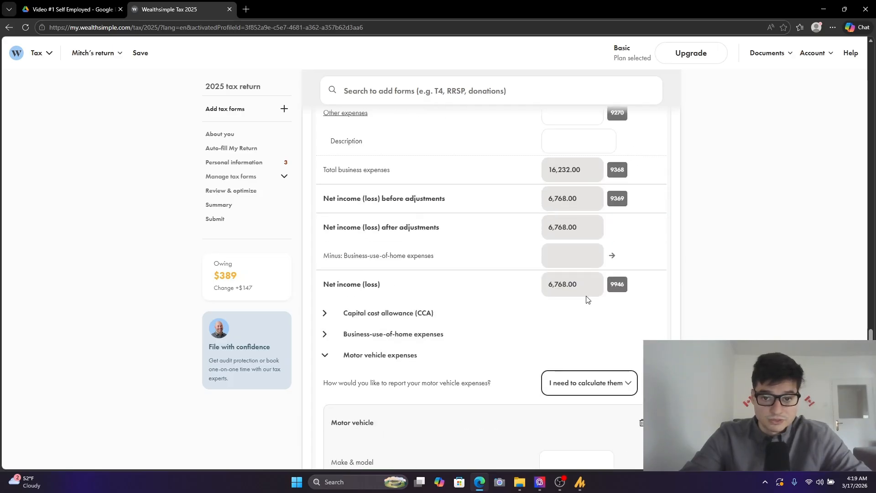
Collapse Motor vehicle expenses and check the questions in the Other section, leaving that section collapsed.
left_click(354, 355)
left_click(357, 378)
scroll(491, 417, "down", 9)
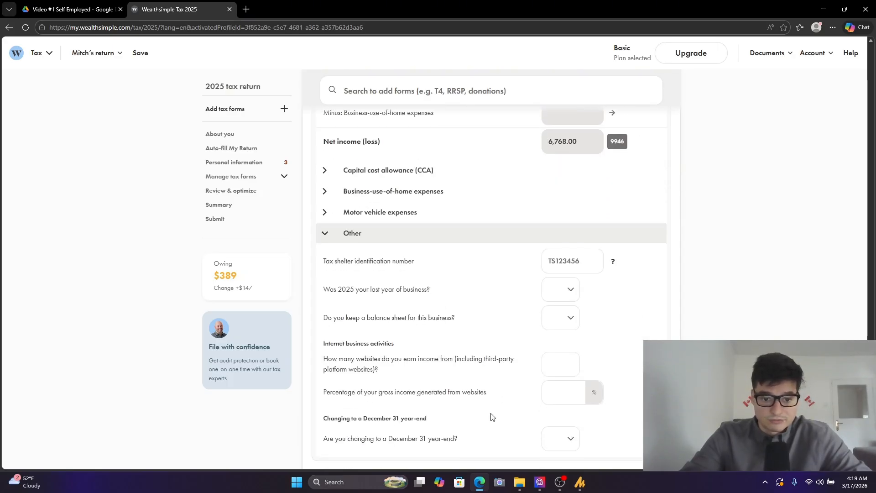
scroll(500, 384, "up", 6)
left_click(326, 239)
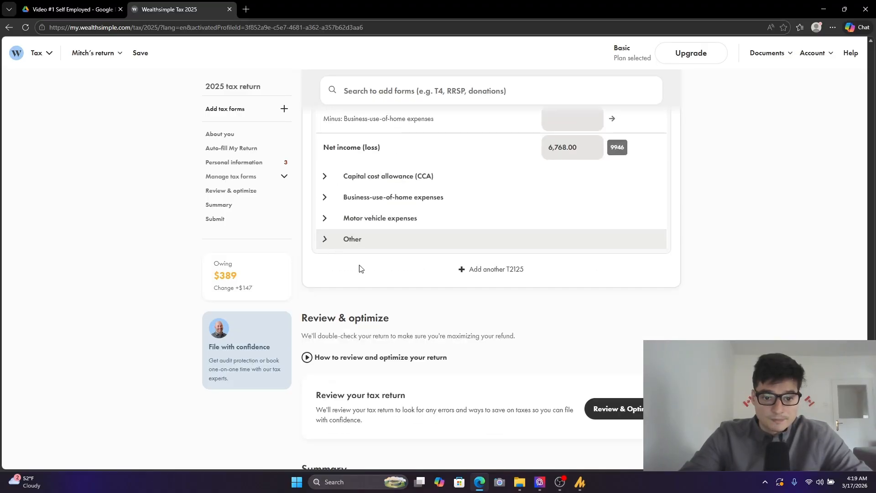
Review the T2125 net income, the return's Summary amounts and the list of generated documents.
scroll(511, 283, "up", 3)
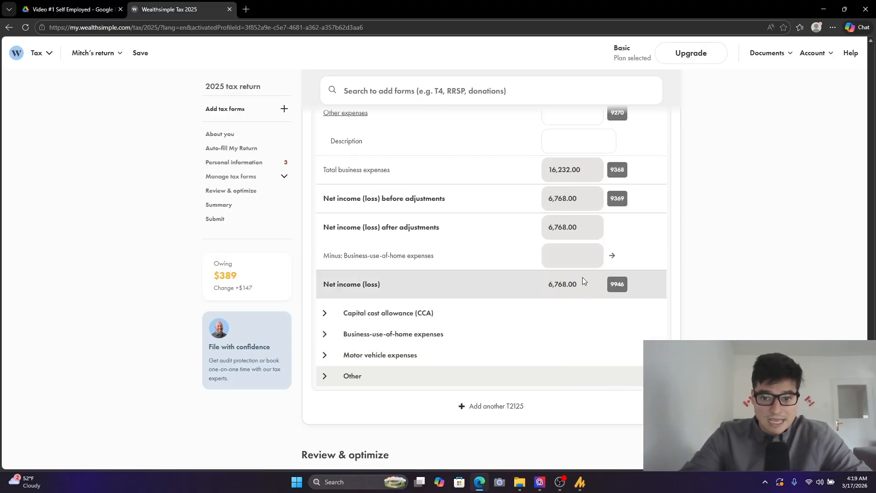
scroll(457, 354, "up", 4)
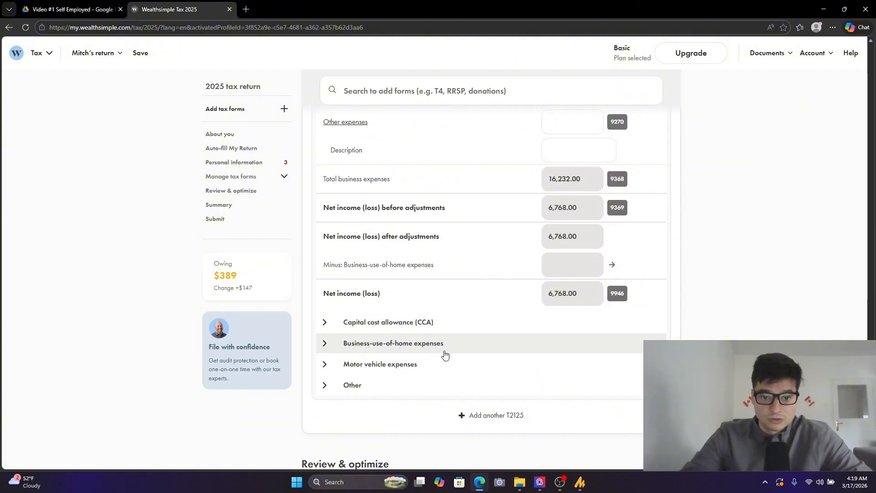
scroll(464, 354, "down", 10)
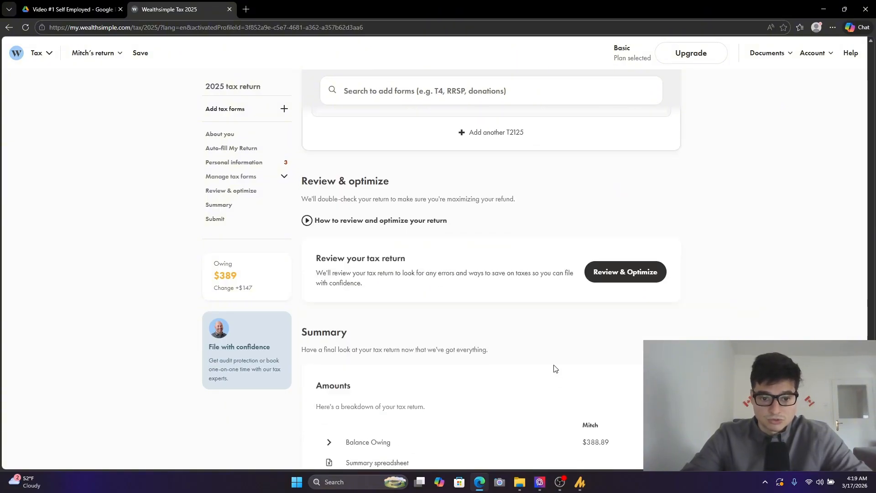
scroll(555, 369, "down", 3)
scroll(544, 384, "down", 5)
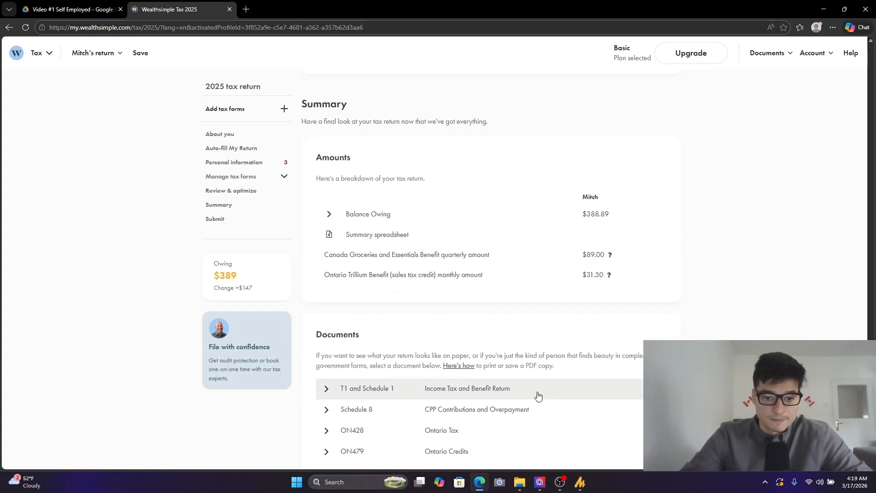
scroll(518, 424, "down", 1)
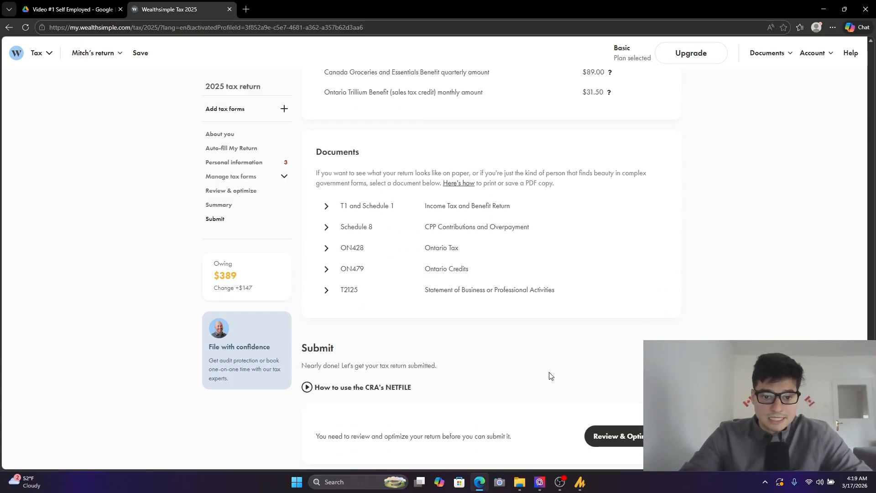
Review the T2125 Identification section, including the business name, GST/HST number, income type and fiscal period fields.
scroll(540, 337, "up", 20)
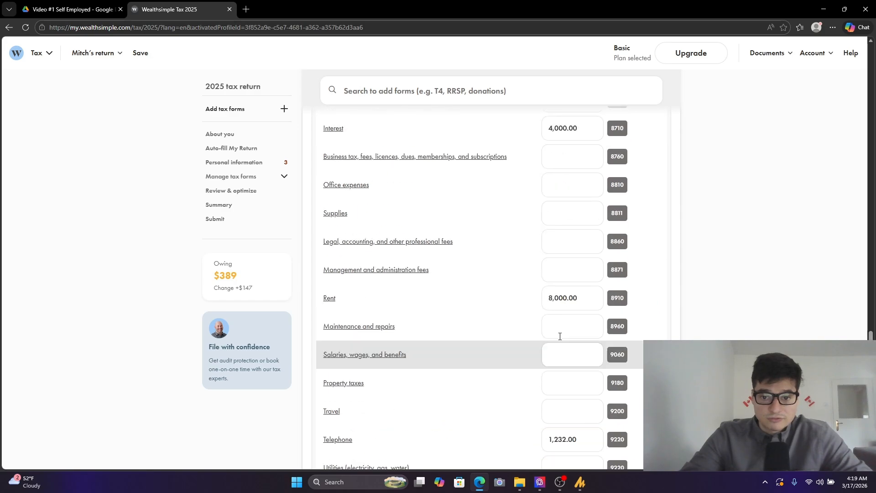
scroll(465, 405, "up", 15)
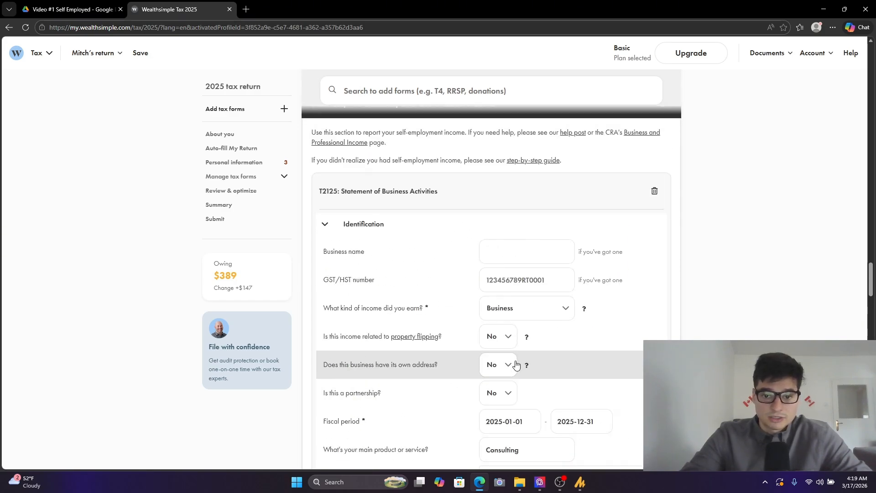
scroll(496, 304, "down", 1)
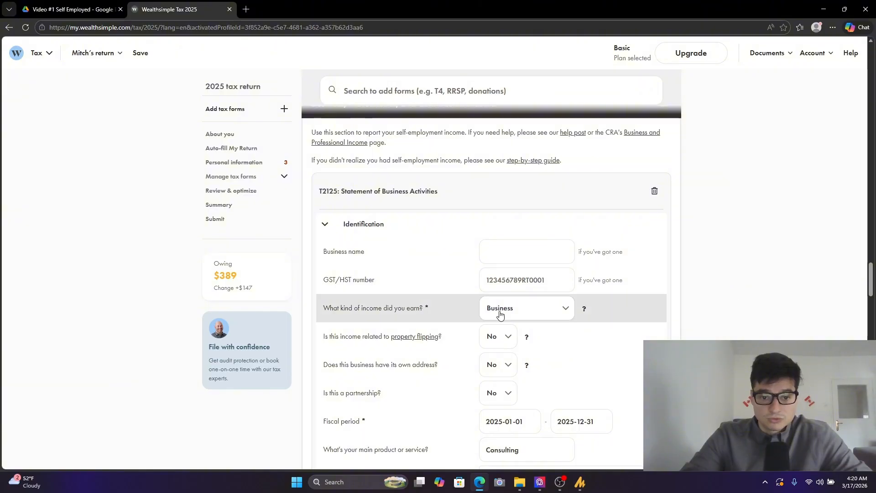
scroll(503, 362, "down", 5)
scroll(503, 362, "up", 5)
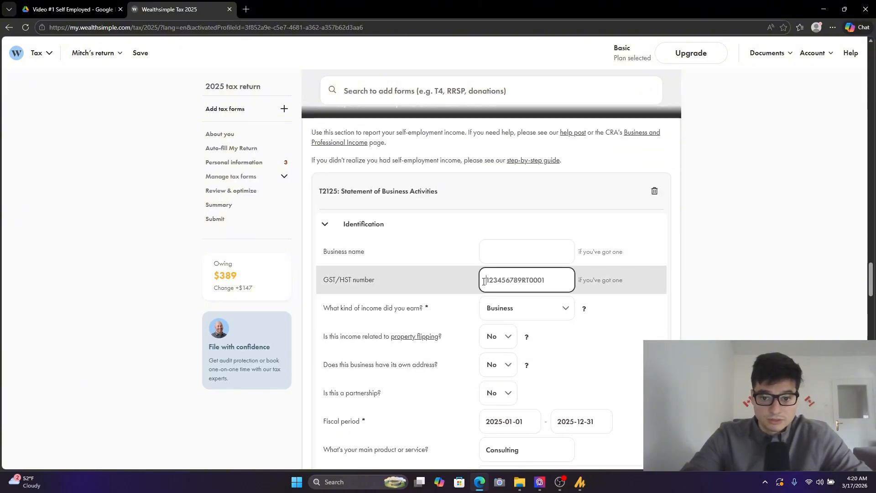
left_click(753, 287)
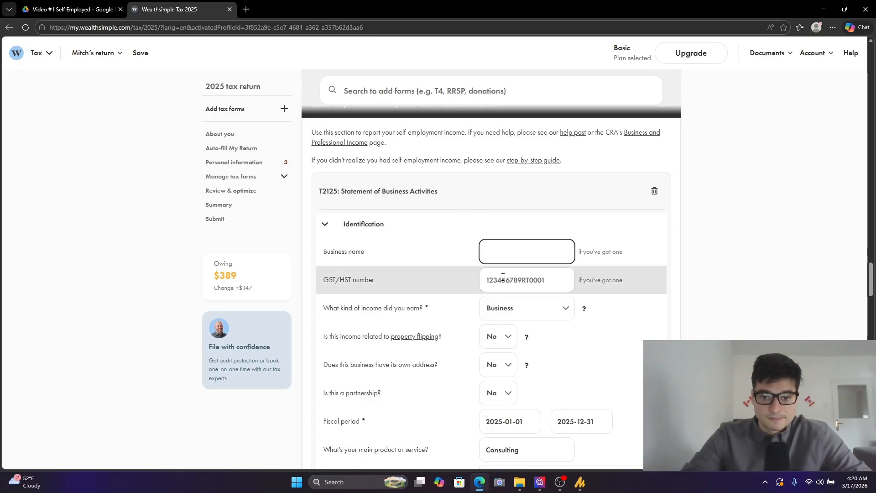
Look over the Business, Professional, and Commission Income form from its heading down to the entered expenses.
scroll(588, 256, "up", 2)
scroll(733, 245, "down", 2)
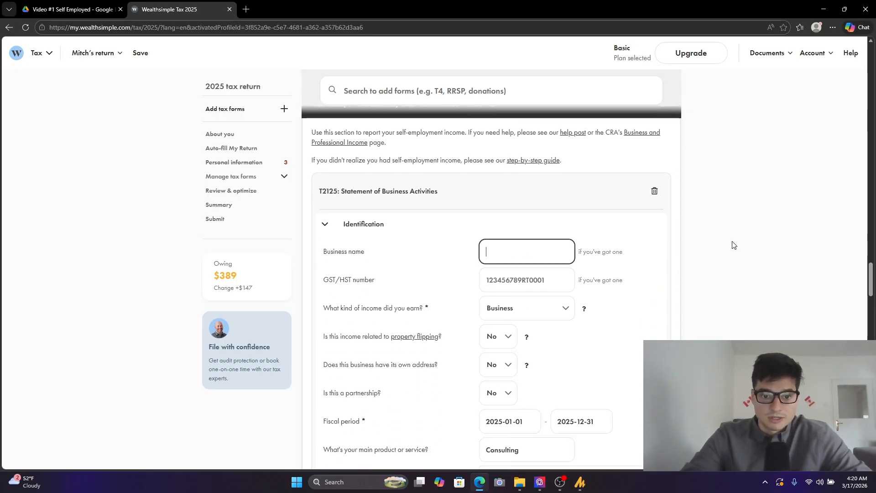
scroll(517, 281, "up", 2)
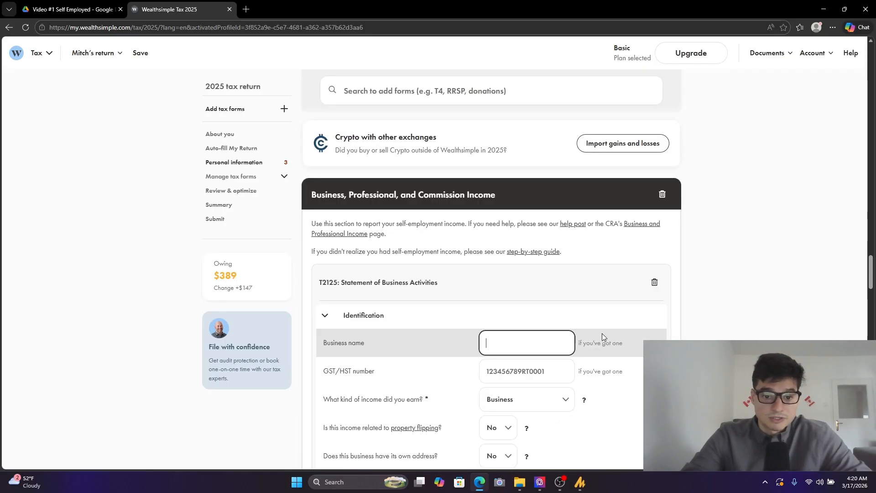
scroll(529, 273, "down", 2)
scroll(529, 272, "up", 3)
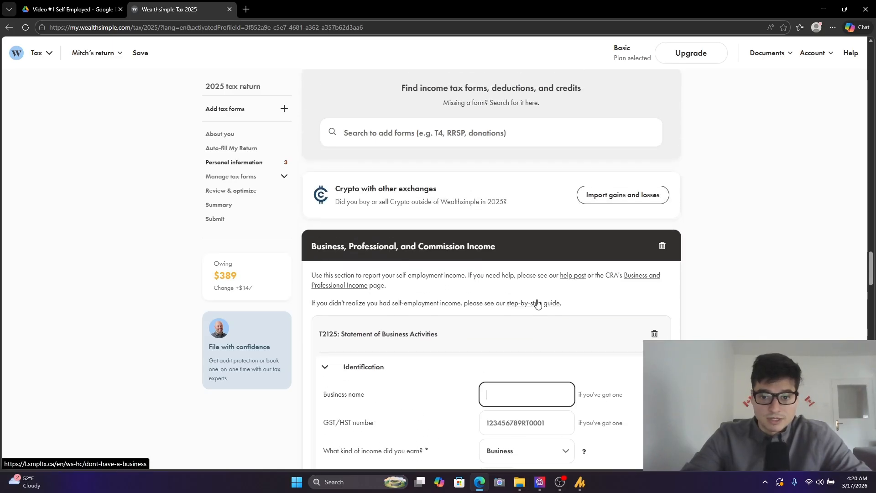
scroll(568, 328, "down", 15)
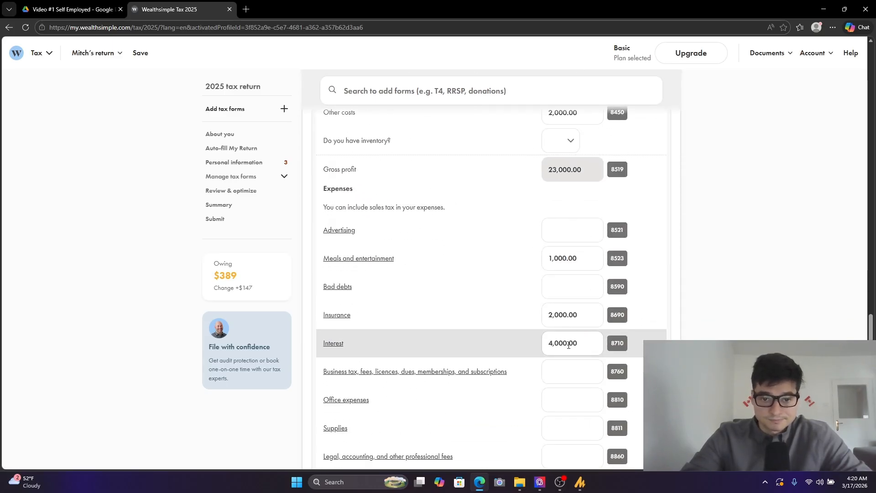
scroll(590, 297, "up", 15)
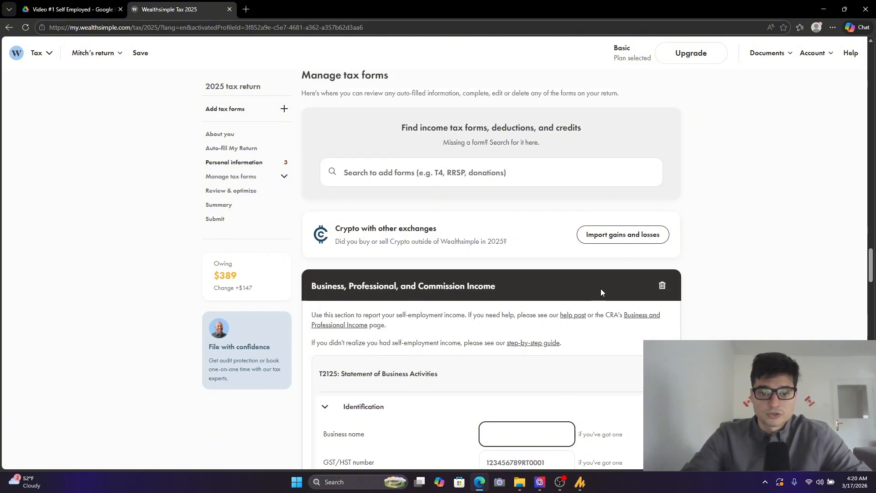